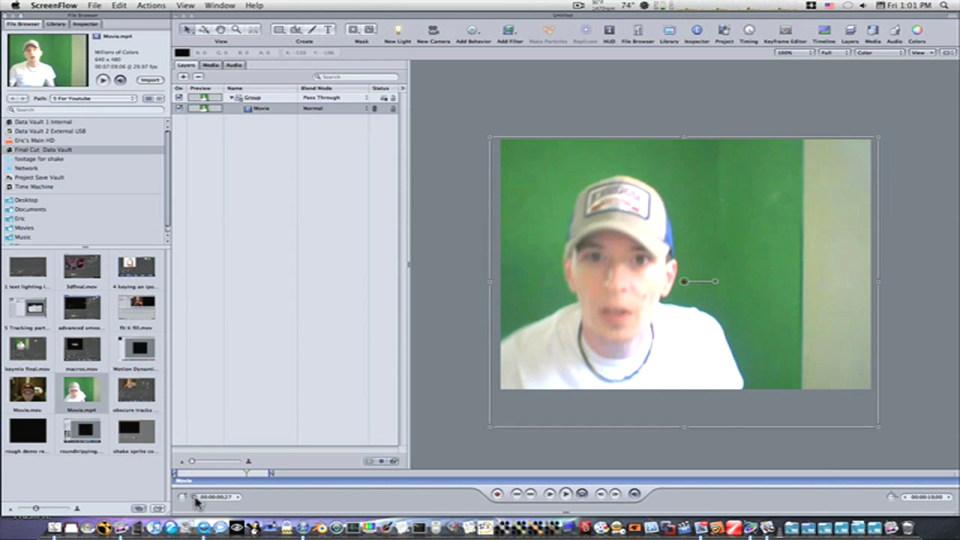
Return the Movie clip to its first frame and move the Image HUD over the File Browser.
drag(192, 481, 178, 477)
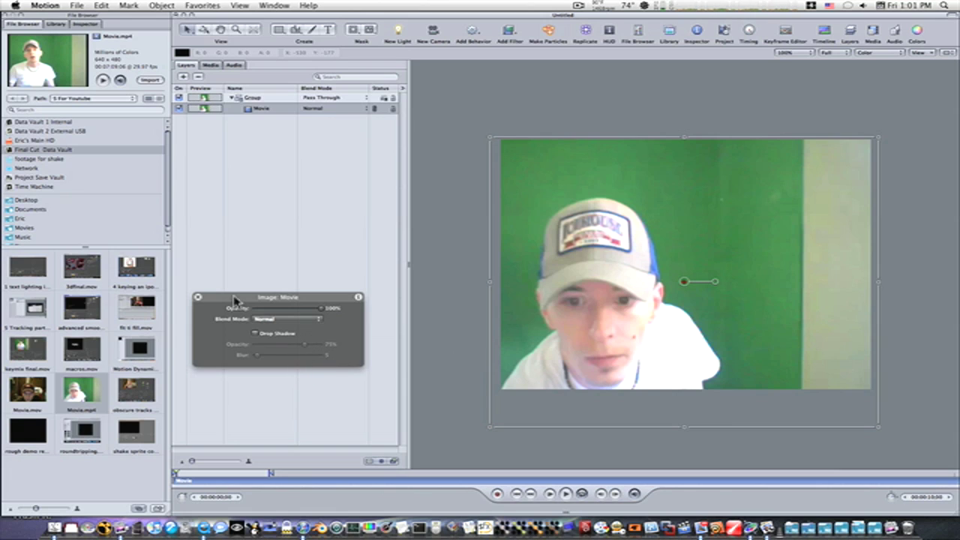
drag(257, 301, 67, 327)
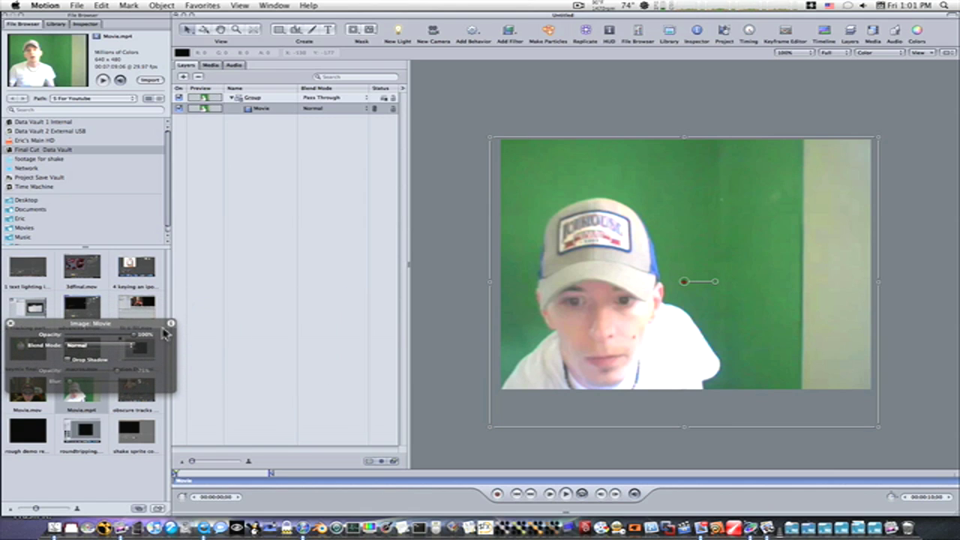
Apply the Keying > Primatte RT filter to the Movie layer.
click(246, 125)
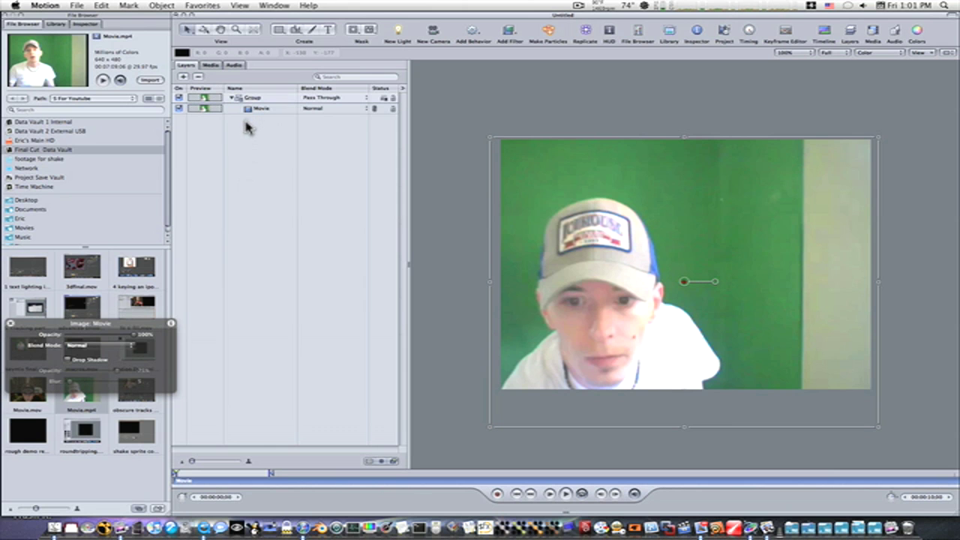
click(249, 113)
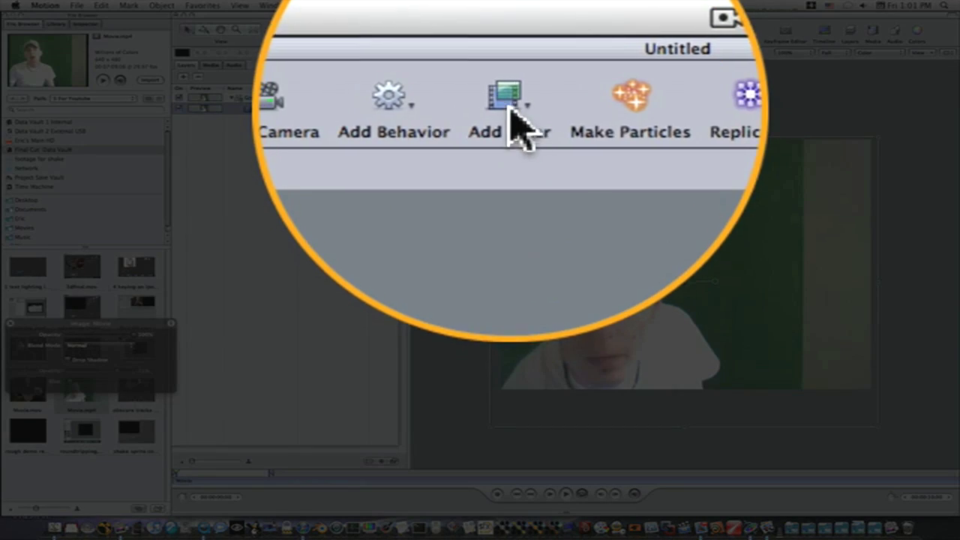
click(511, 33)
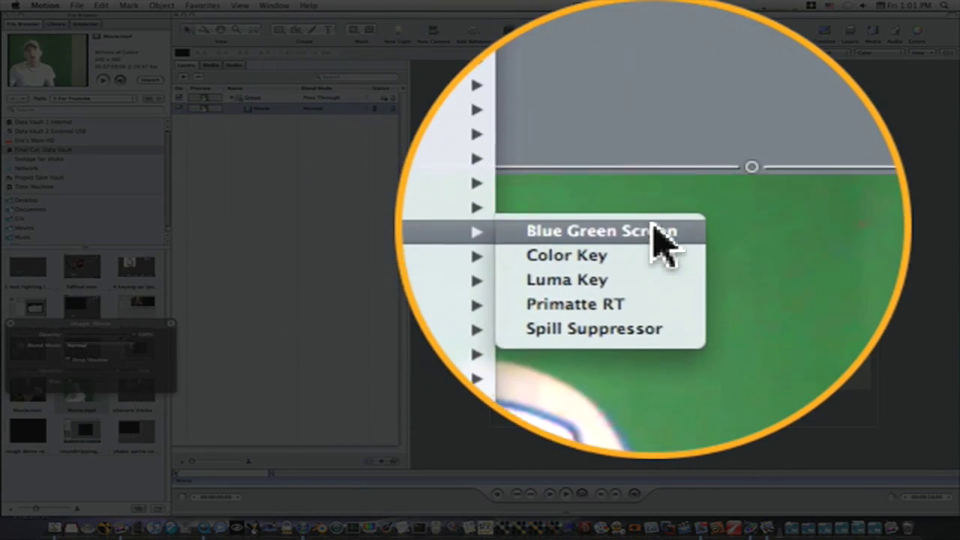
mouse_move(535, 248)
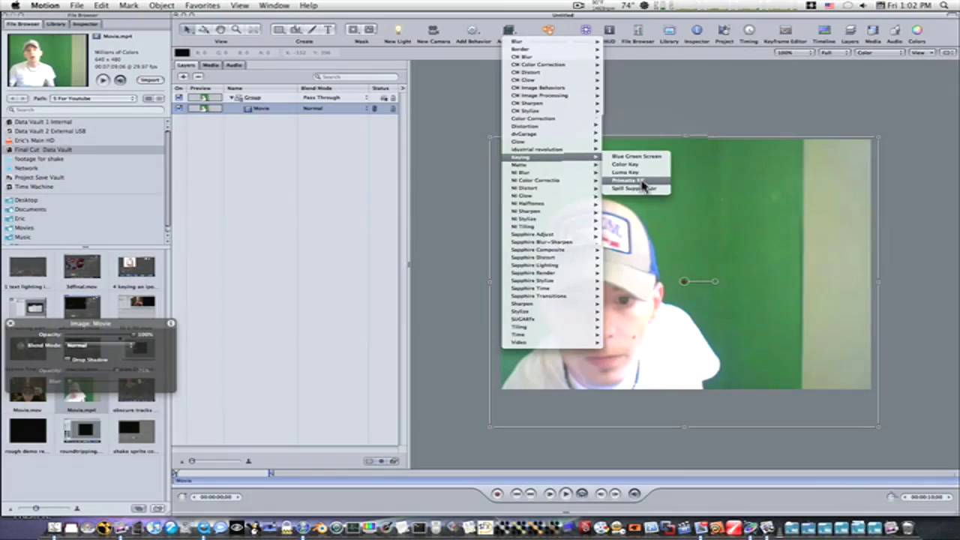
click(642, 182)
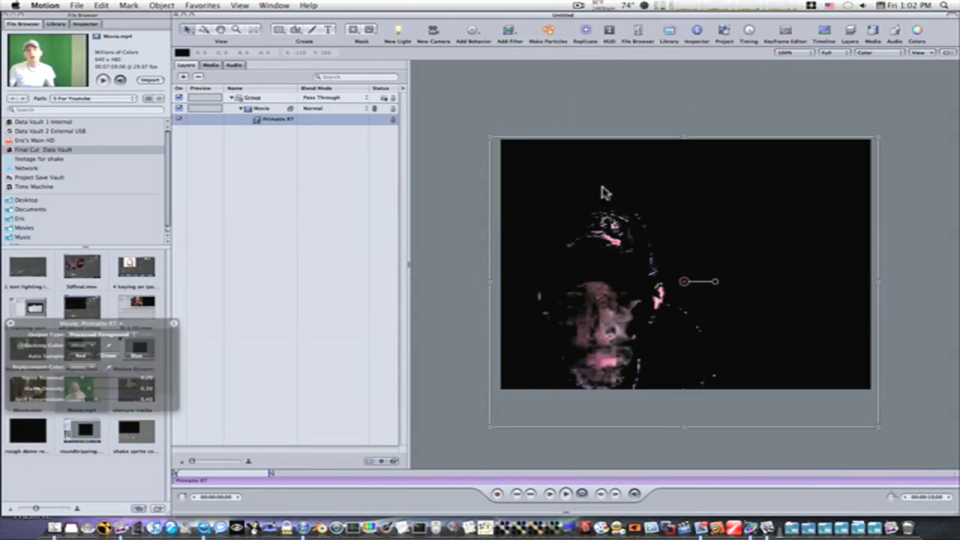
Set Primatte RT Output Type to Foreground and sample the green screen as Backing Color.
drag(101, 331, 325, 219)
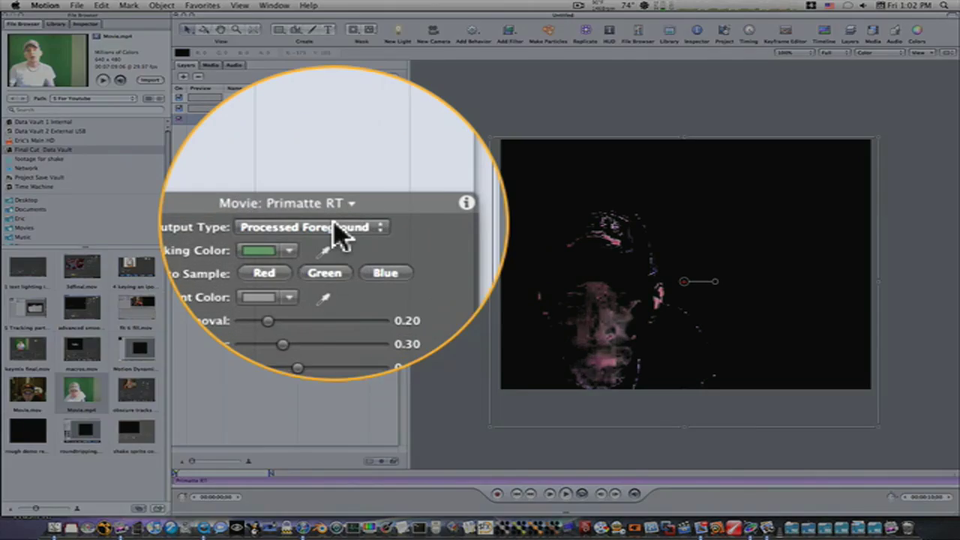
click(330, 224)
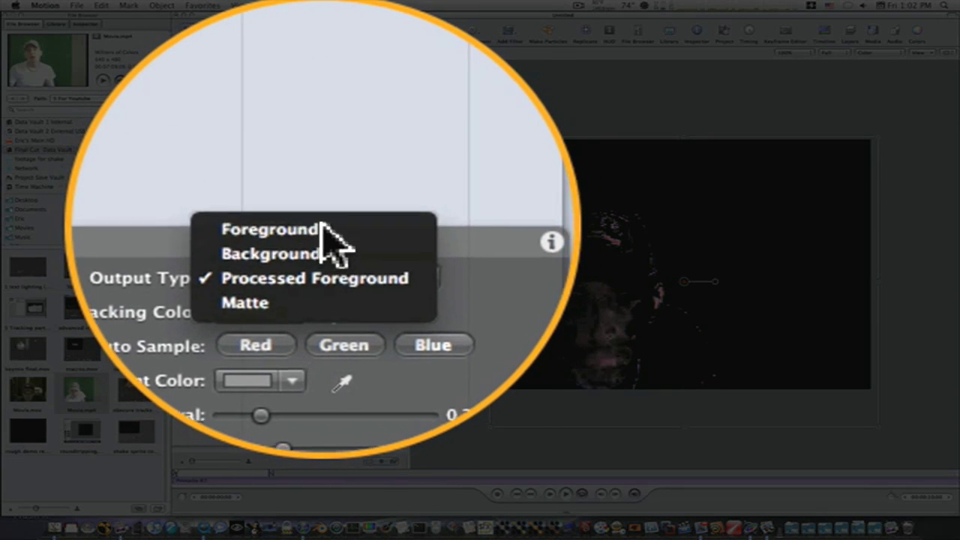
click(336, 231)
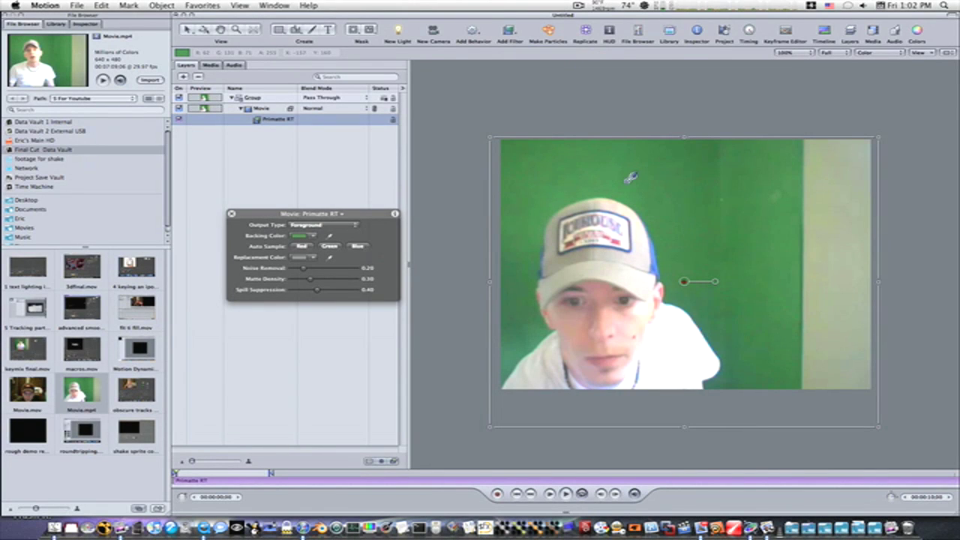
click(667, 183)
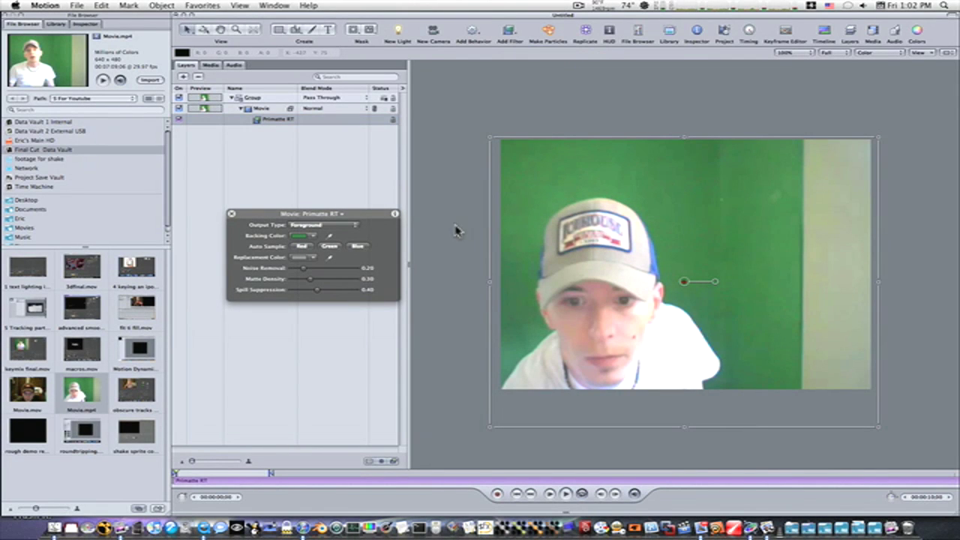
View the key as Matte output and lower Noise Removal to clean up the matte.
click(355, 231)
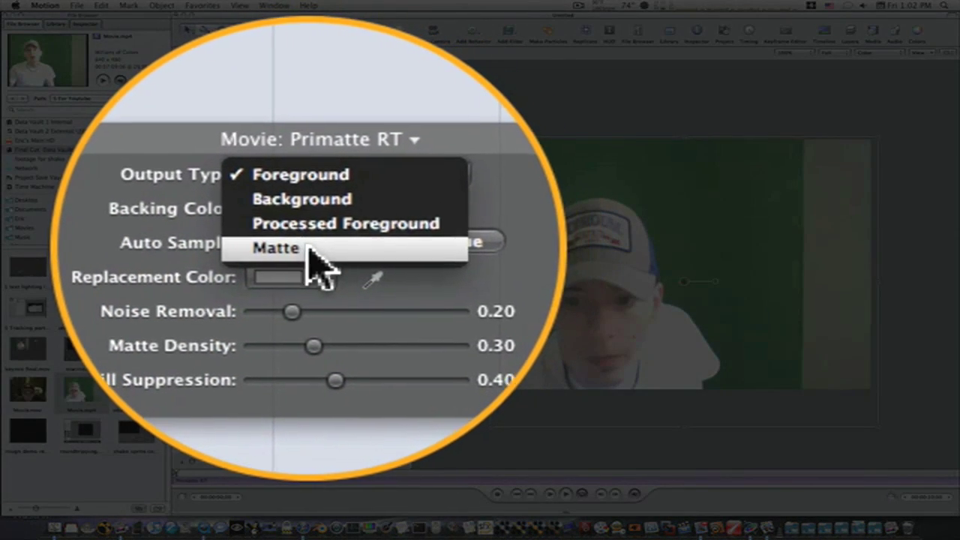
click(311, 254)
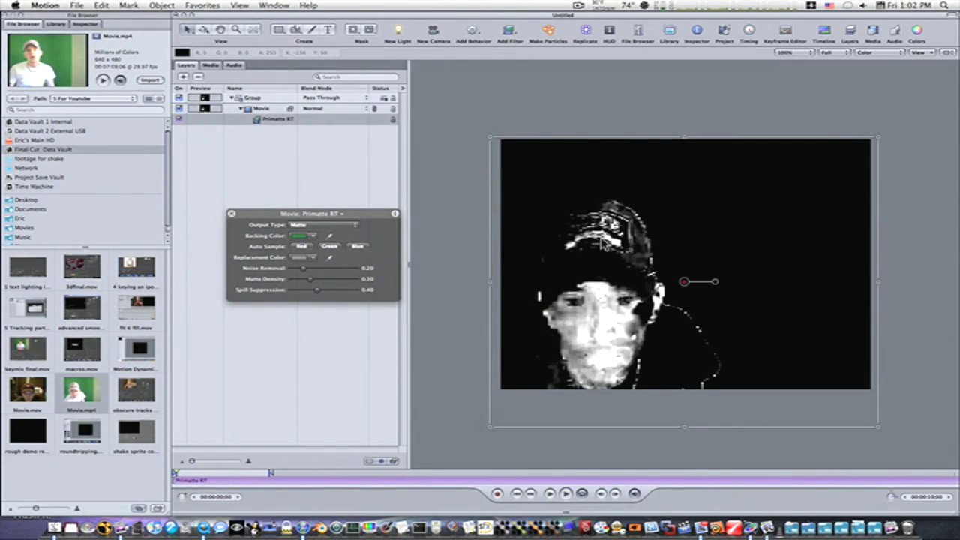
mouse_move(306, 274)
mouse_down()
mouse_move(296, 272)
mouse_move(307, 279)
mouse_move(300, 281)
mouse_up()
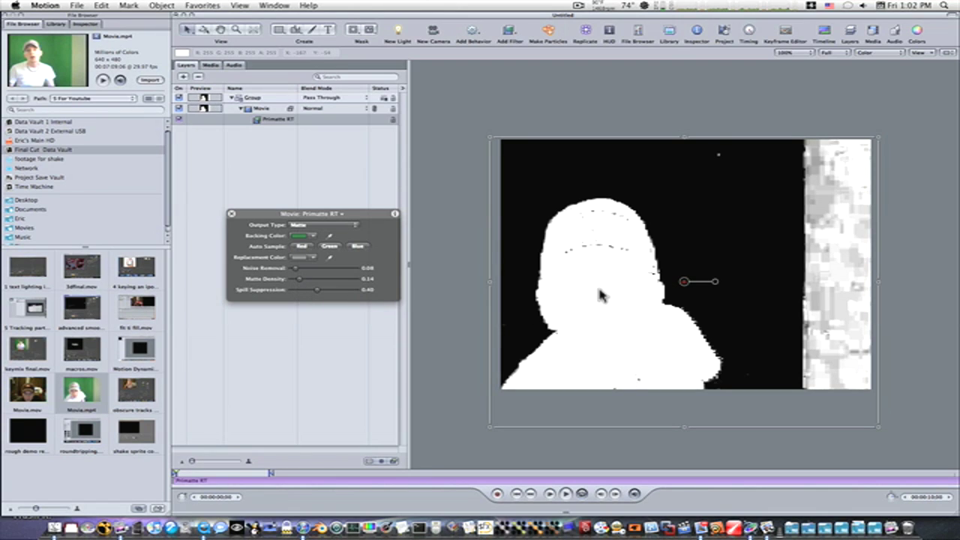
Switch output to Processed Foreground and lower Spill Suppression to 0.16.
click(353, 225)
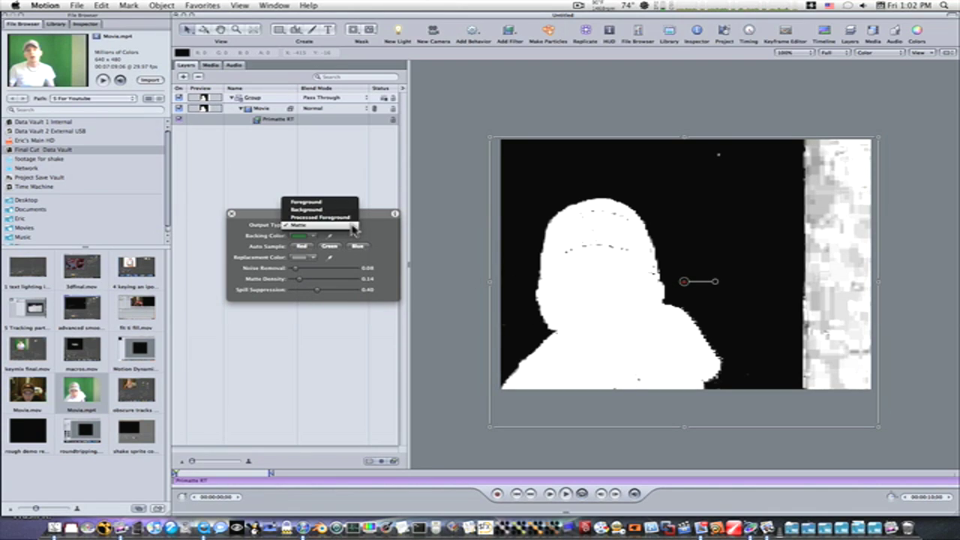
click(353, 215)
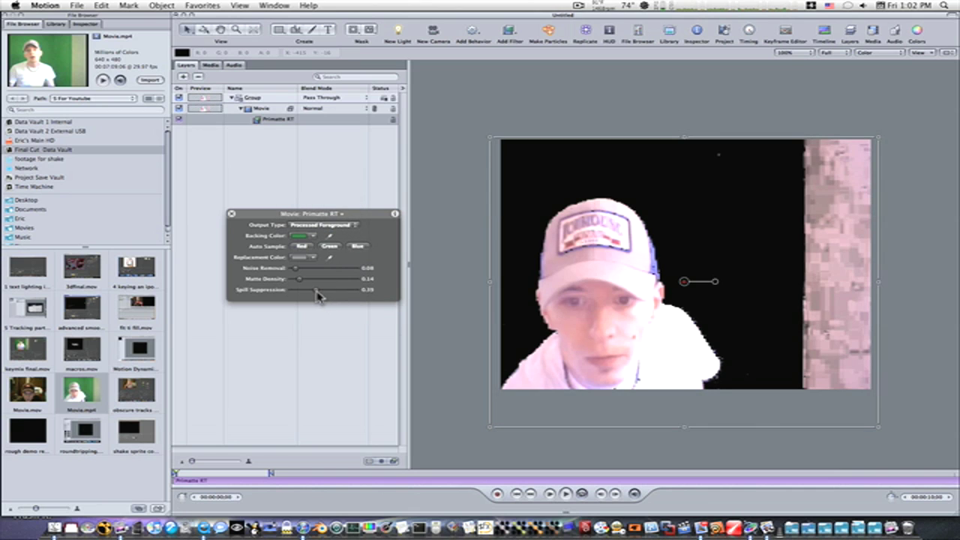
drag(313, 293, 300, 293)
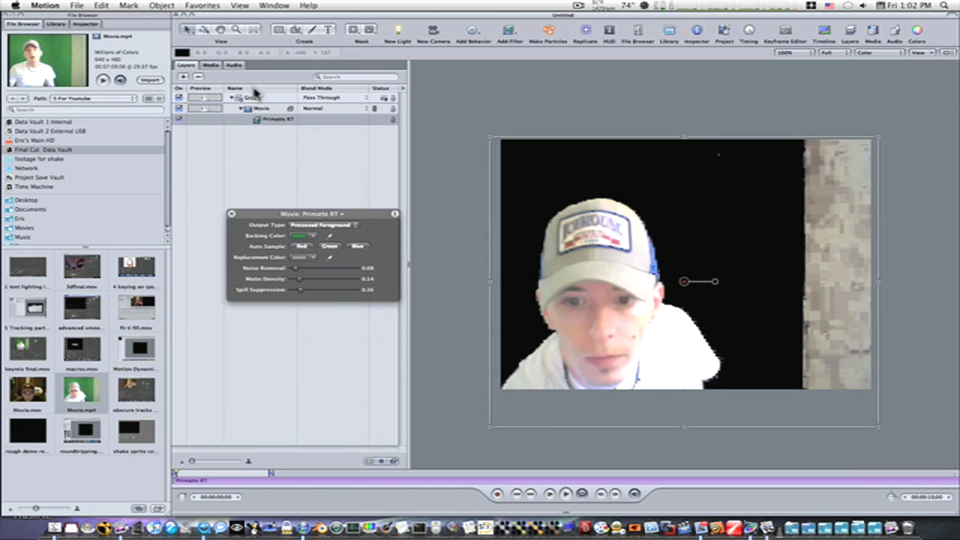
Duplicate Movie as Movie copy and delete the copy's Primatte RT filter.
click(240, 110)
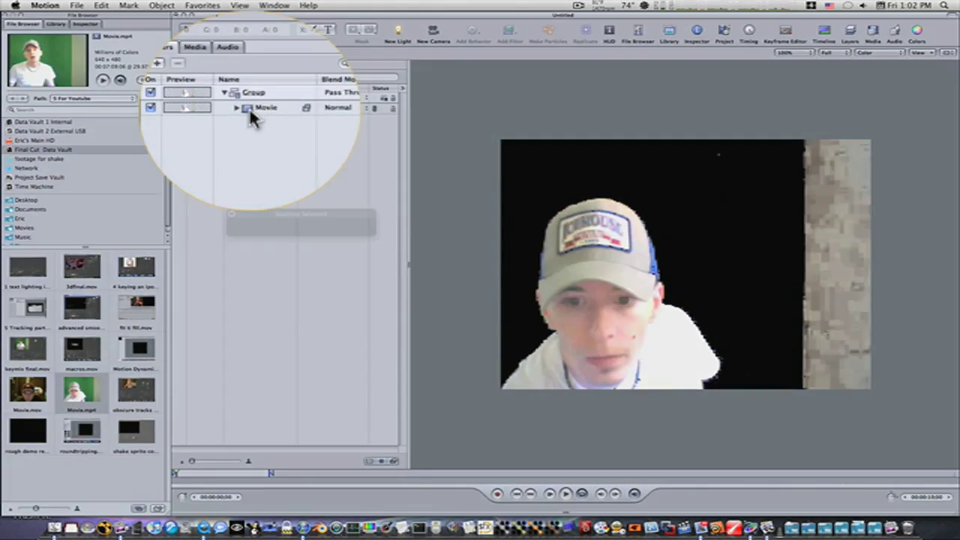
click(250, 113)
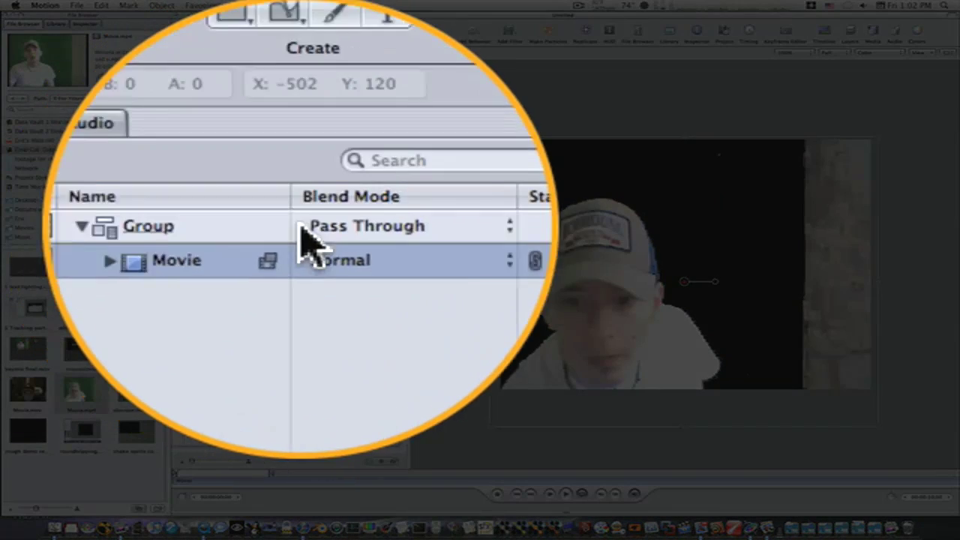
key(super+d)
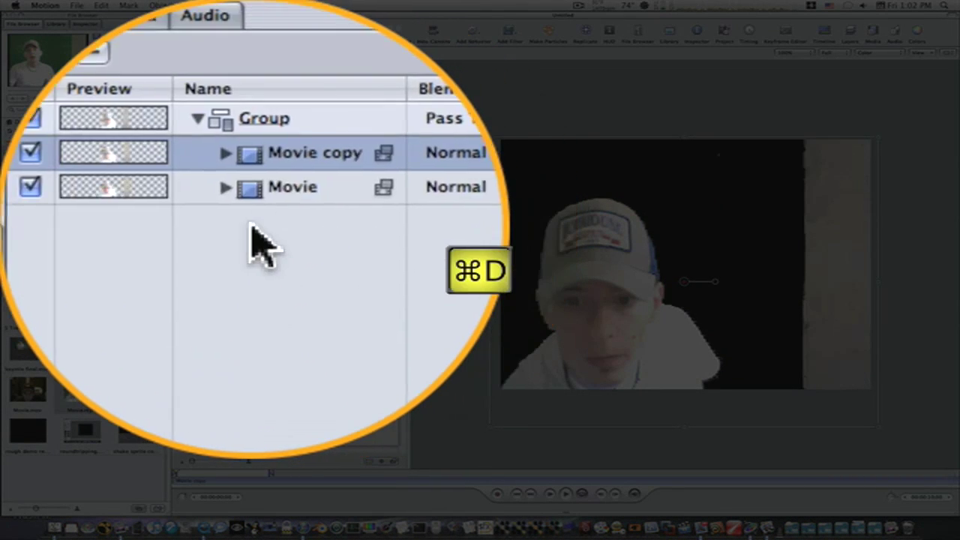
click(251, 217)
click(253, 229)
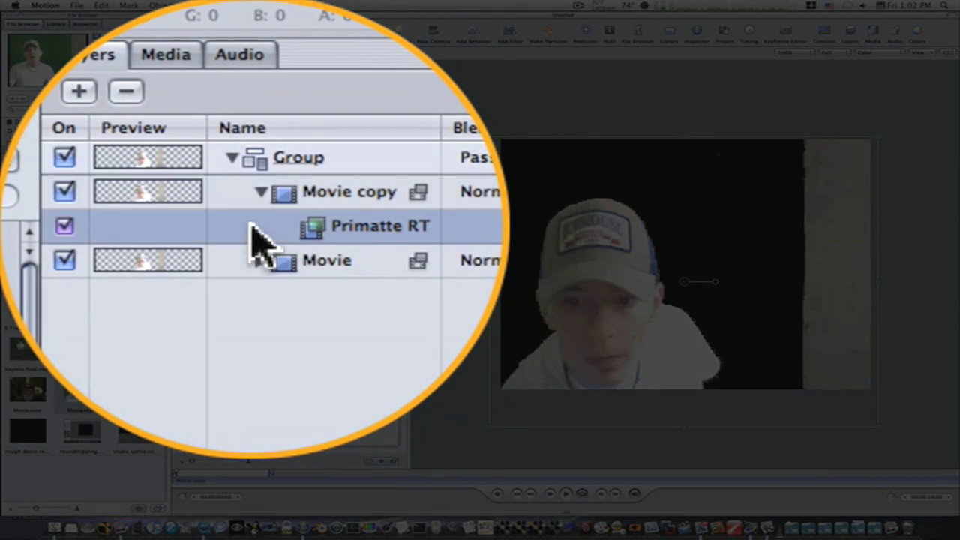
key(Delete)
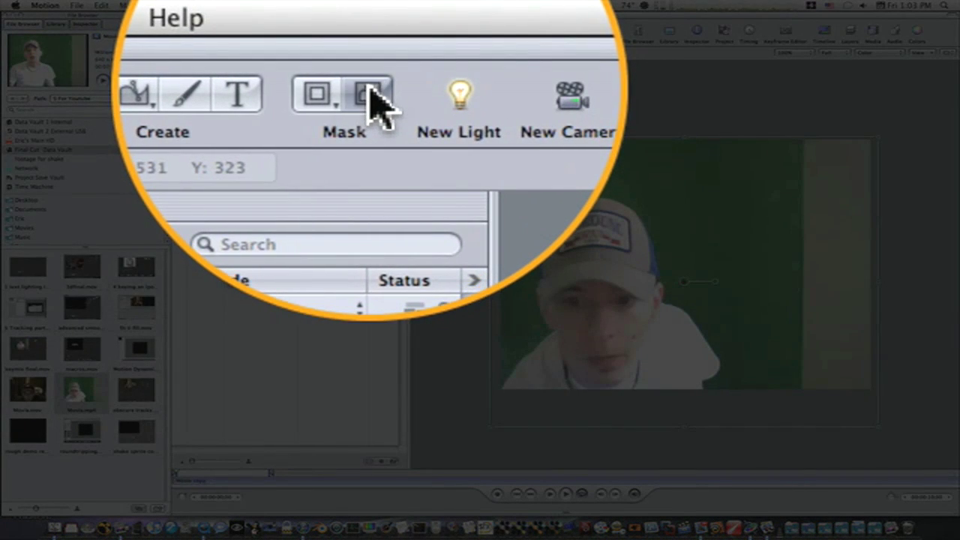
With the B-Spline Mask tool, trace points along the cap and down the side of the face.
click(371, 30)
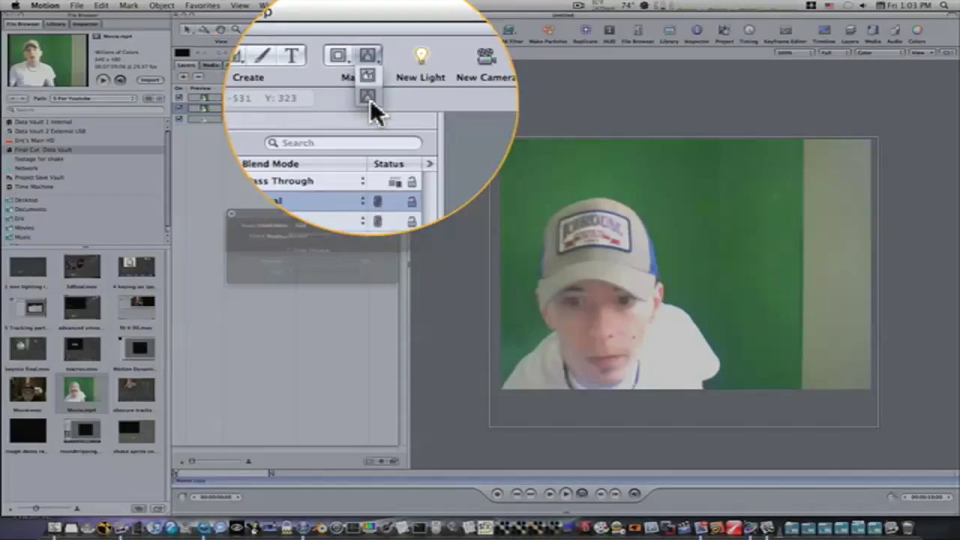
click(370, 167)
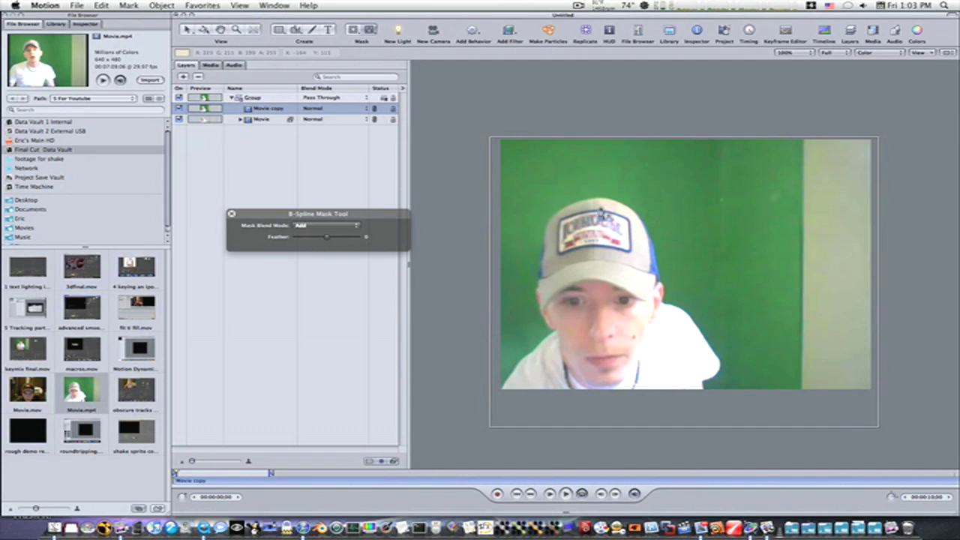
click(594, 205)
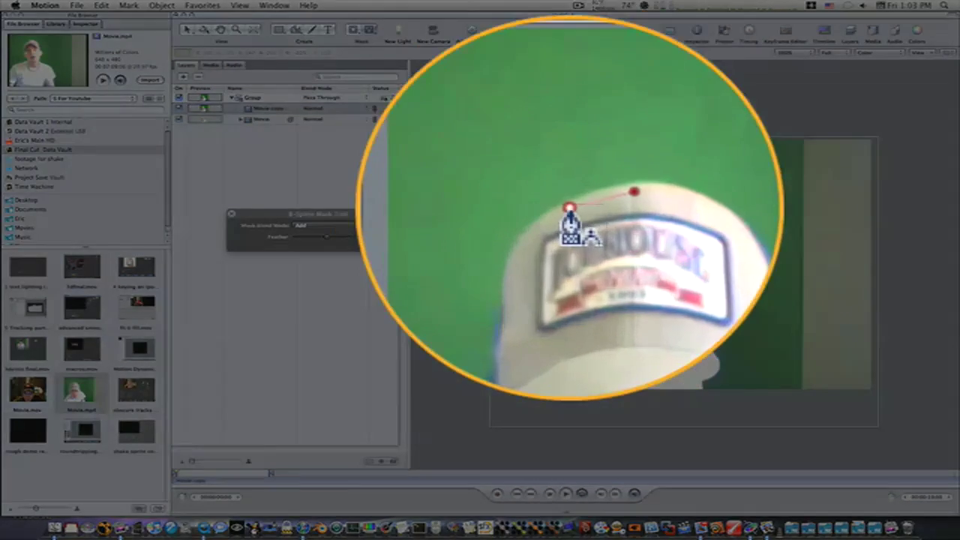
click(569, 207)
click(556, 219)
click(553, 204)
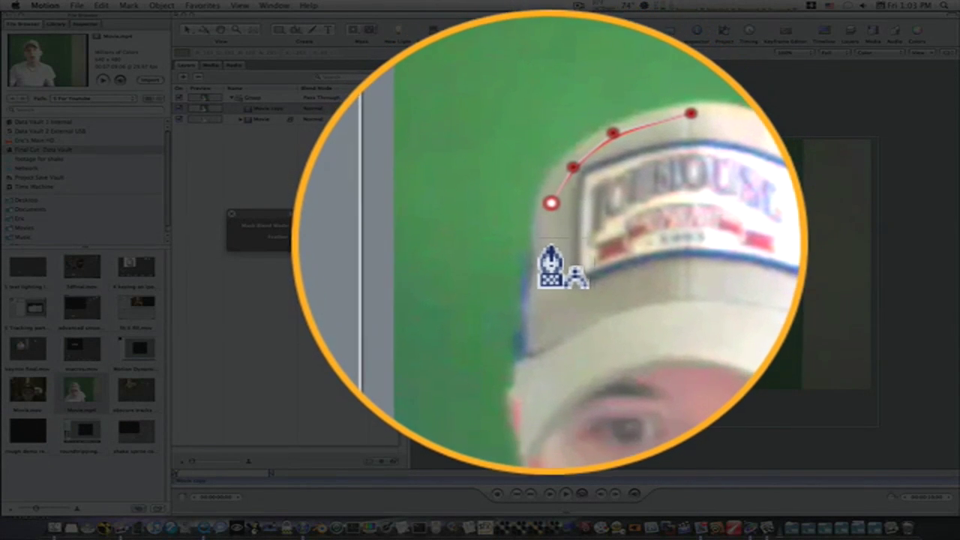
click(551, 230)
click(542, 242)
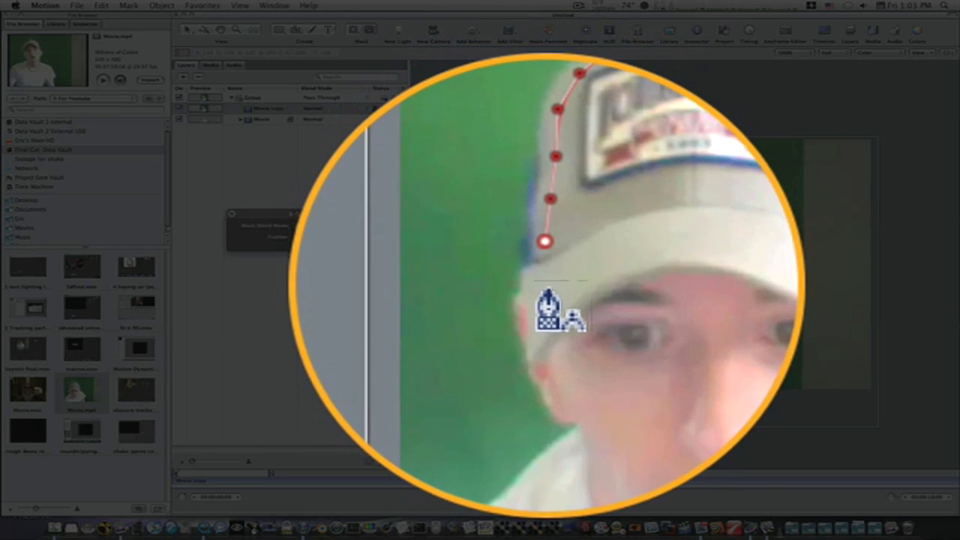
click(543, 295)
click(535, 280)
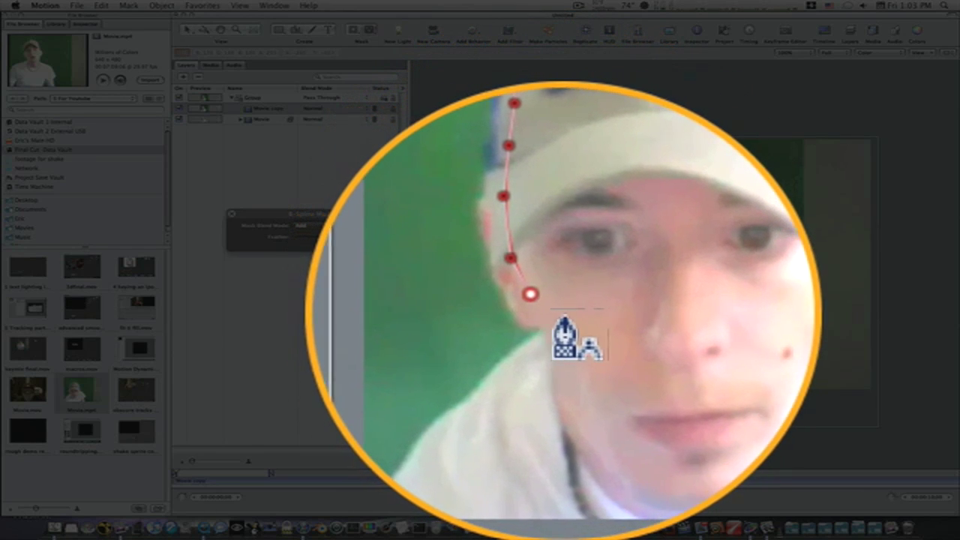
Continue the mask across the jaw and chin, up the ear edge, and close it.
click(525, 258)
click(564, 287)
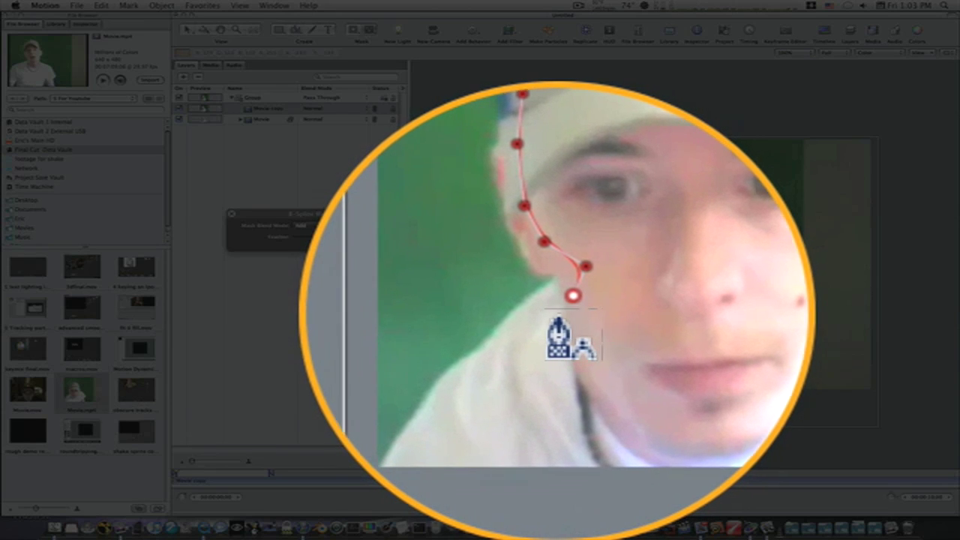
click(575, 296)
click(555, 285)
click(553, 311)
click(552, 320)
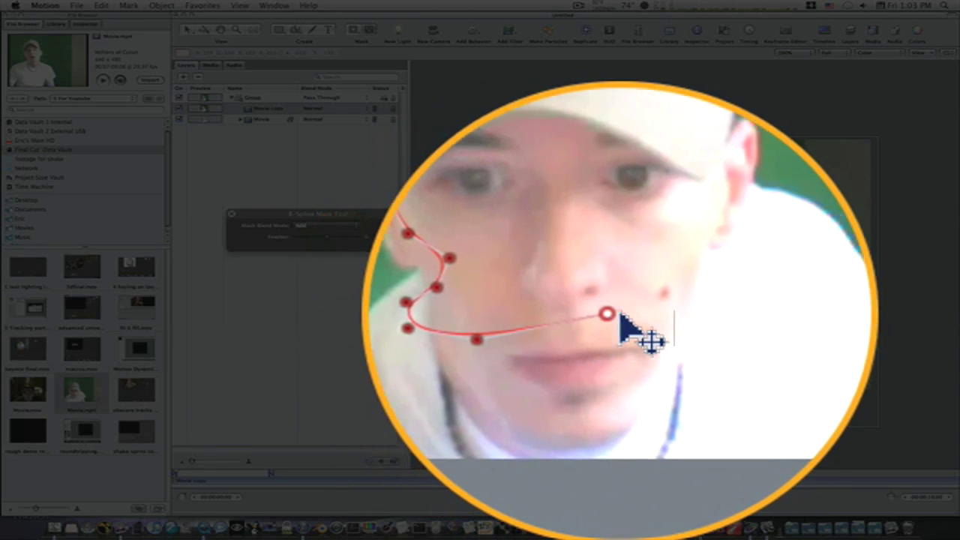
click(670, 346)
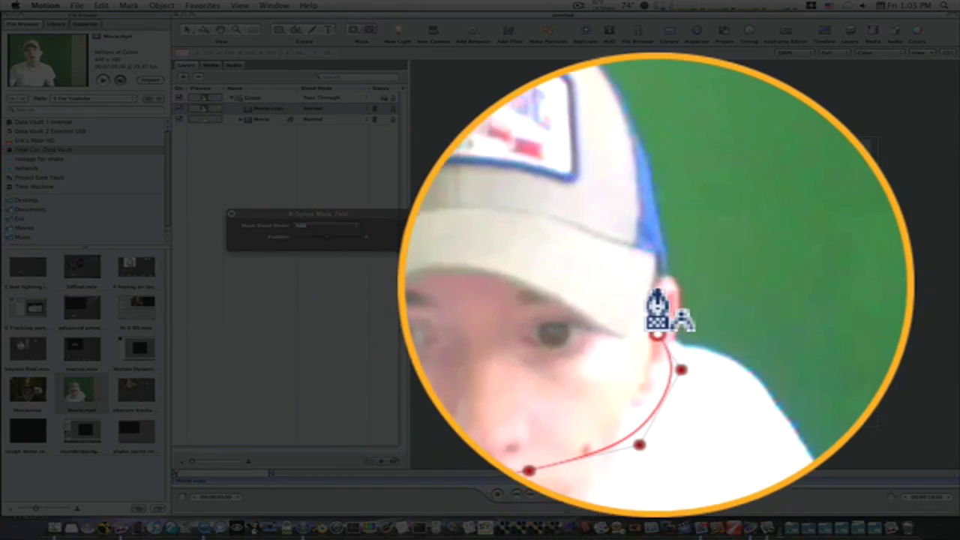
click(664, 323)
click(649, 263)
click(644, 239)
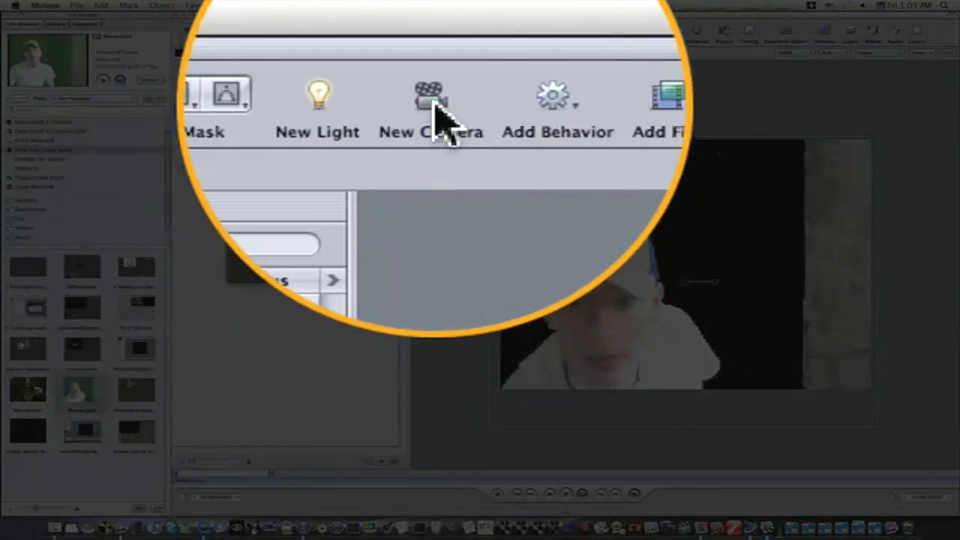
Draw Mask 1 with points down both shoulder edges and across the chest, closing the shape.
click(394, 94)
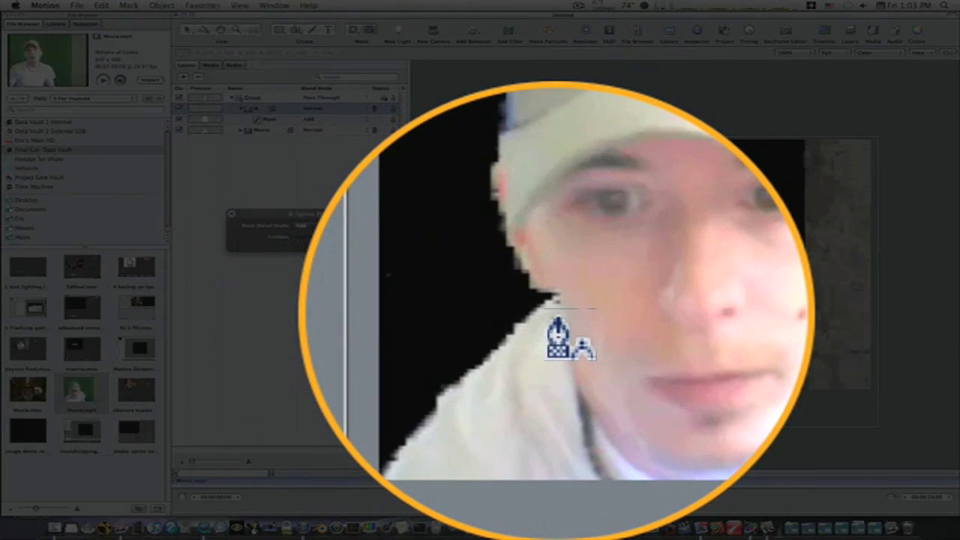
click(536, 310)
click(550, 287)
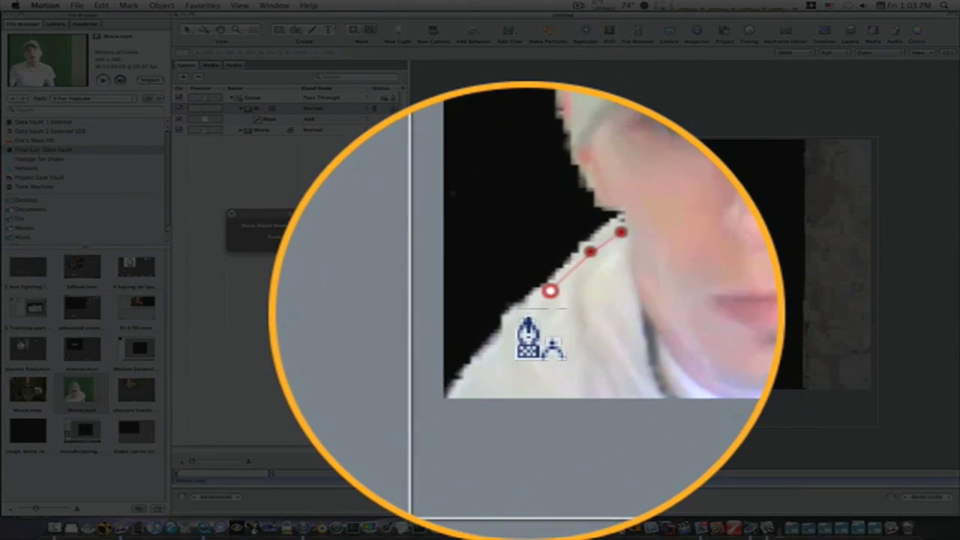
click(532, 292)
click(519, 307)
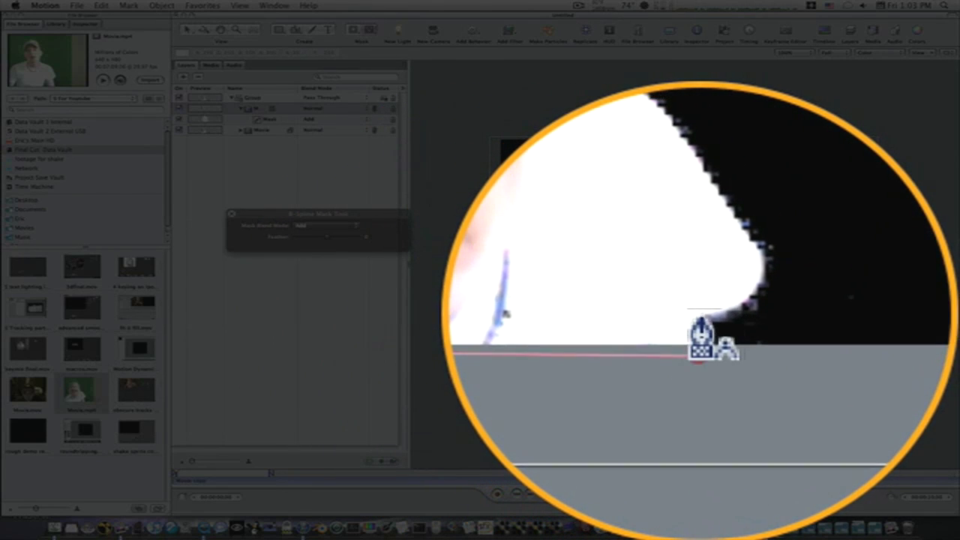
drag(696, 316, 709, 319)
click(707, 322)
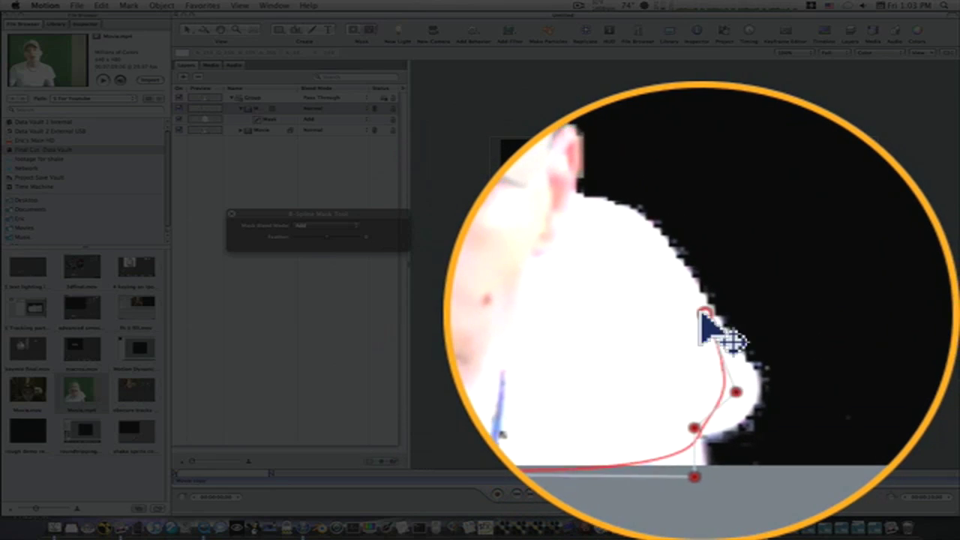
click(700, 338)
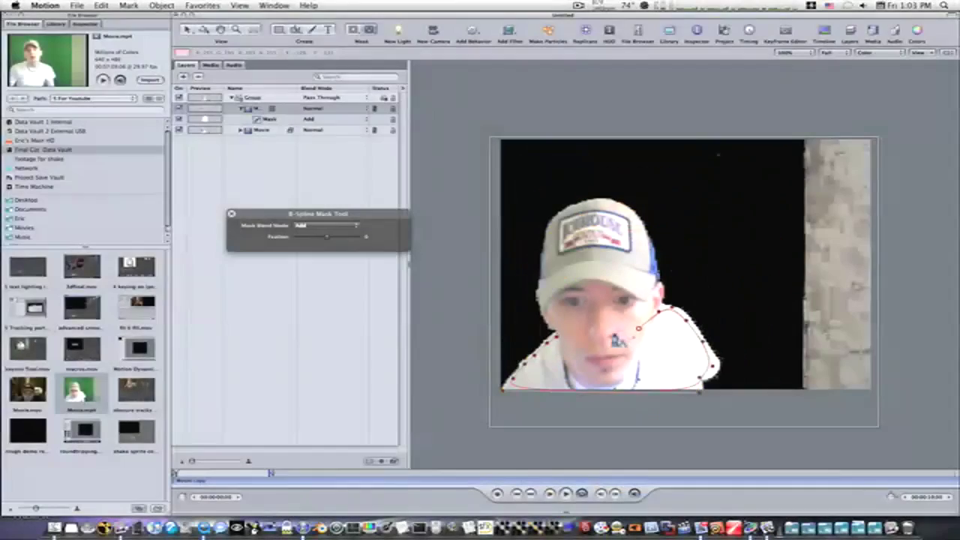
click(607, 334)
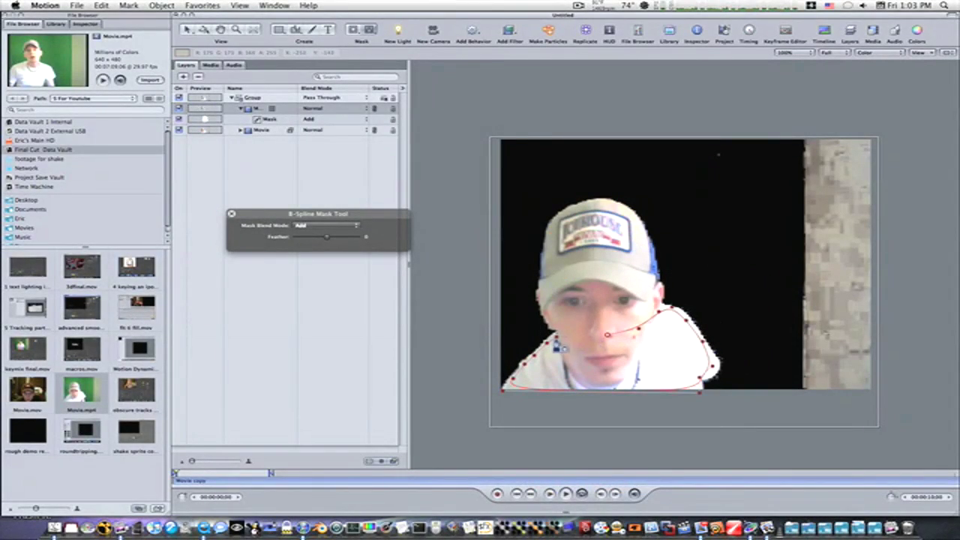
click(560, 346)
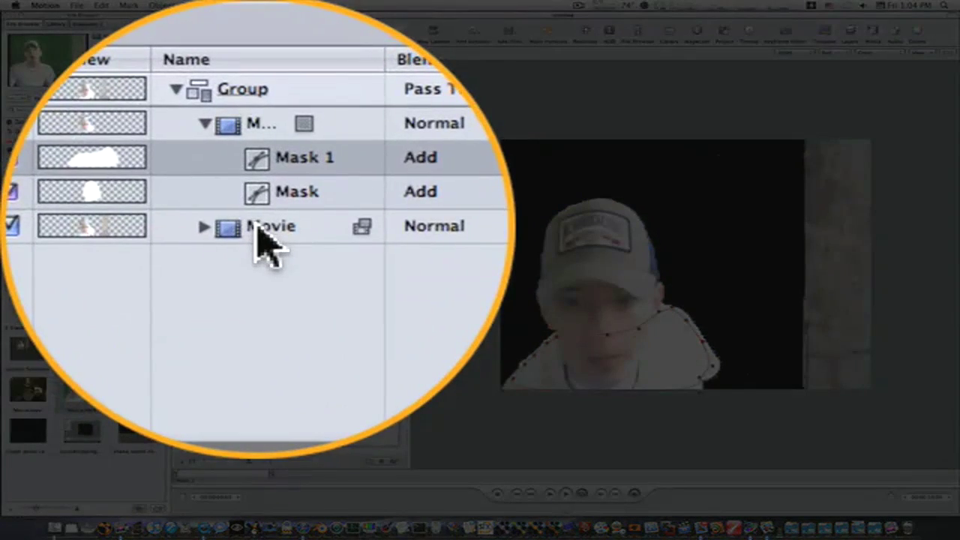
Add a Blur > Channel Blur filter at Amount 2 to the Movie layer.
click(255, 143)
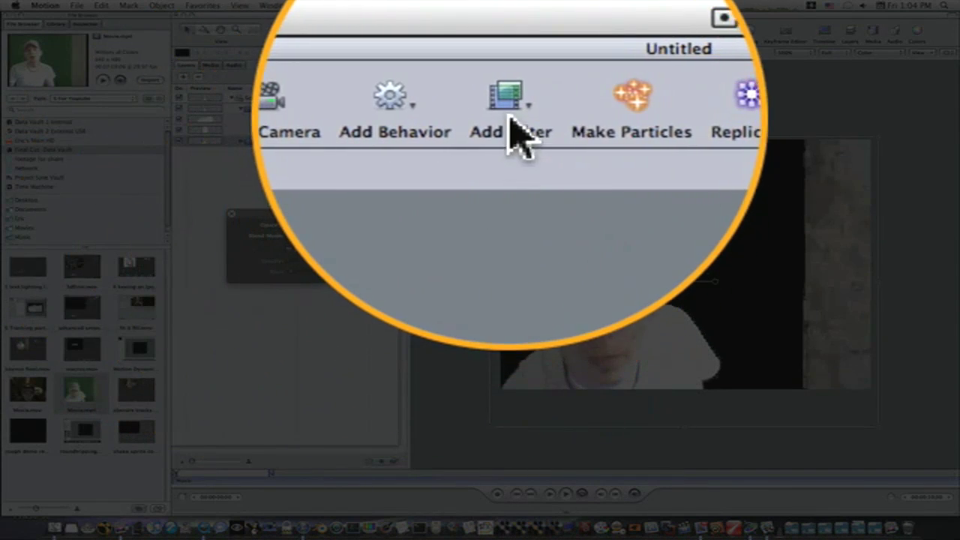
click(510, 34)
mouse_move(519, 42)
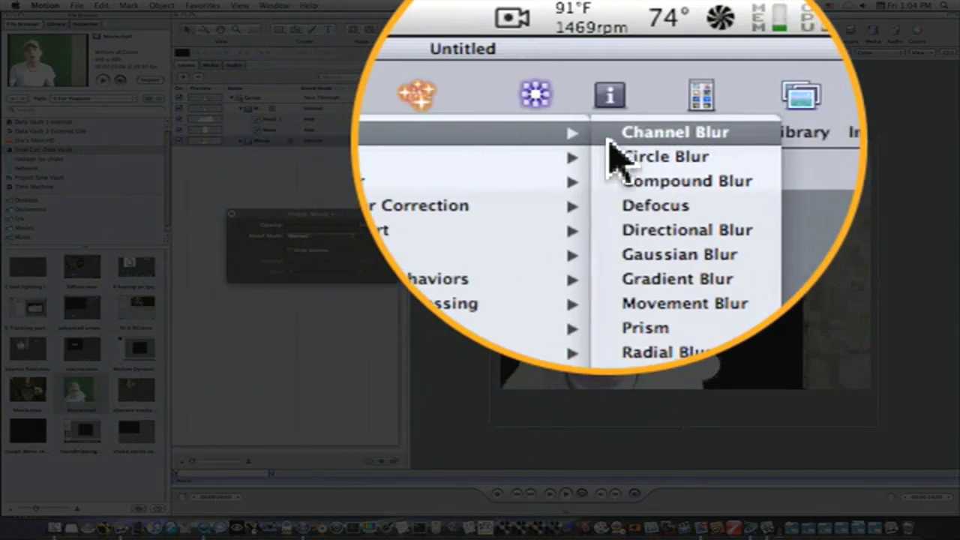
click(632, 43)
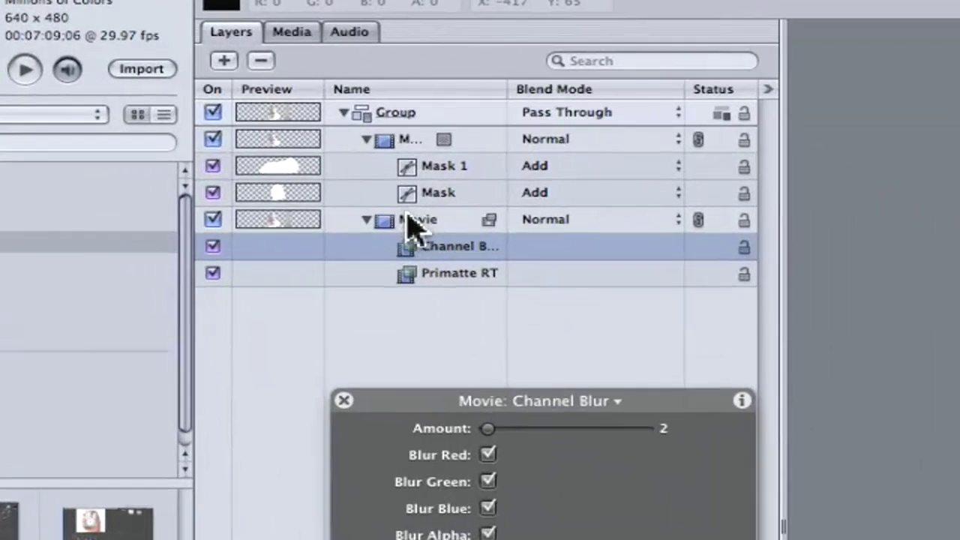
Select the Group layer in the Layers list.
click(397, 140)
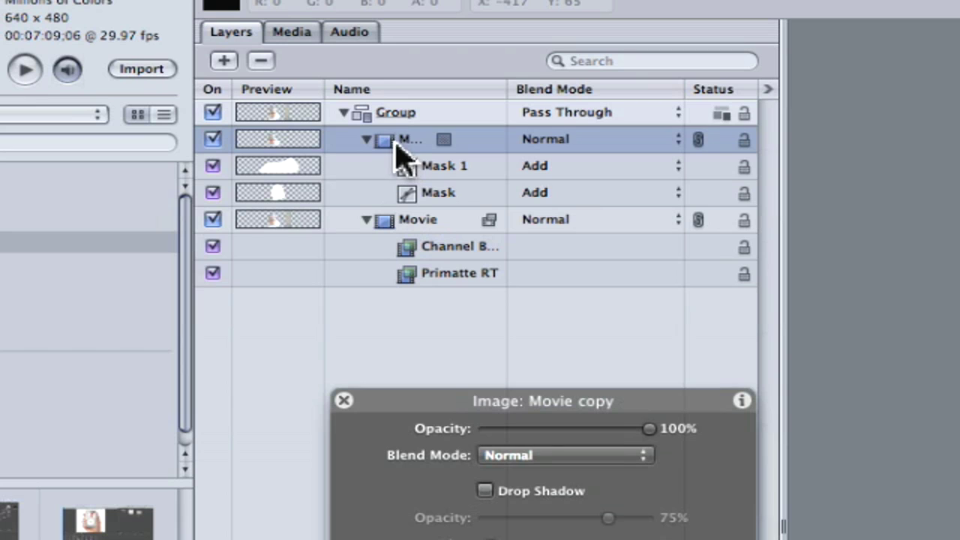
click(398, 117)
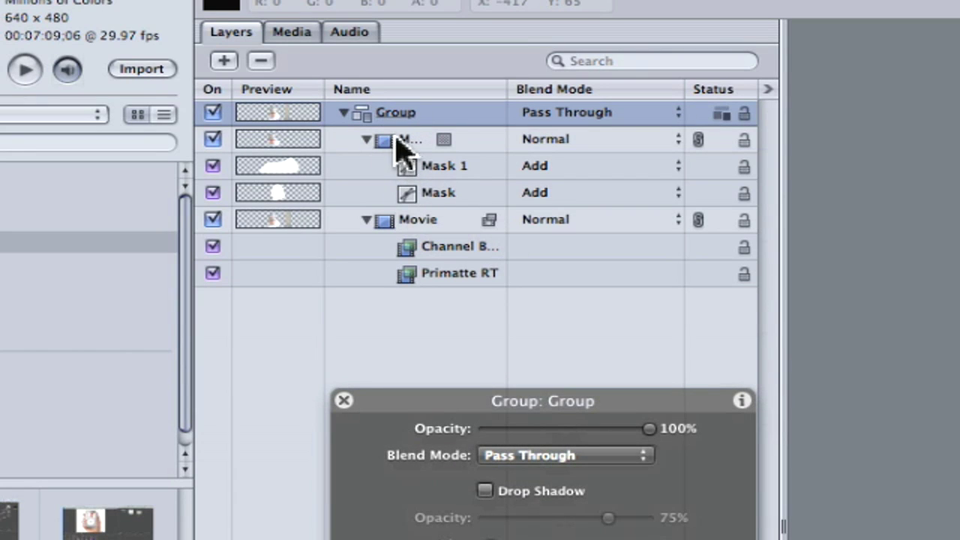
mouse_move(400, 146)
mouse_down()
mouse_move(393, 225)
mouse_move(398, 139)
mouse_up()
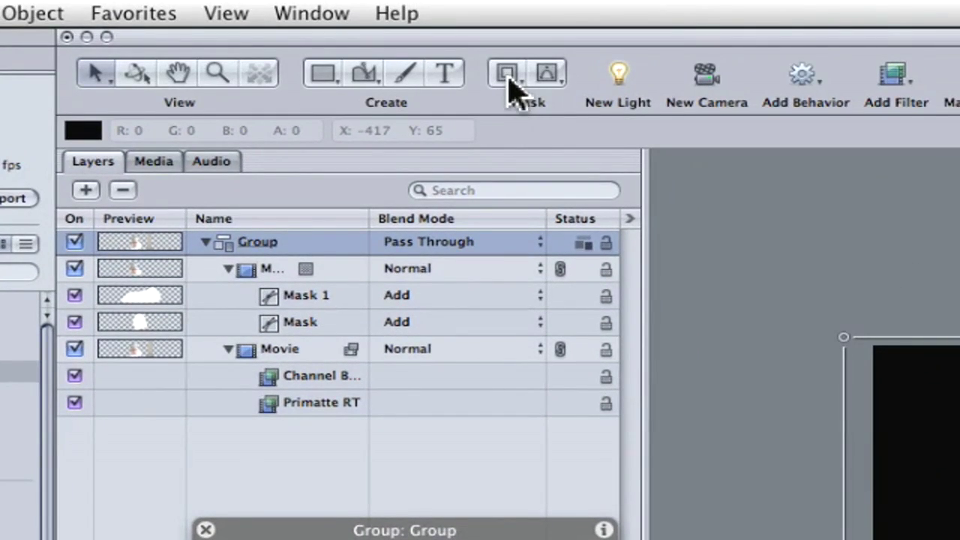
Add an inverted Rectangle Mask to the Group over the right-edge strip.
click(508, 73)
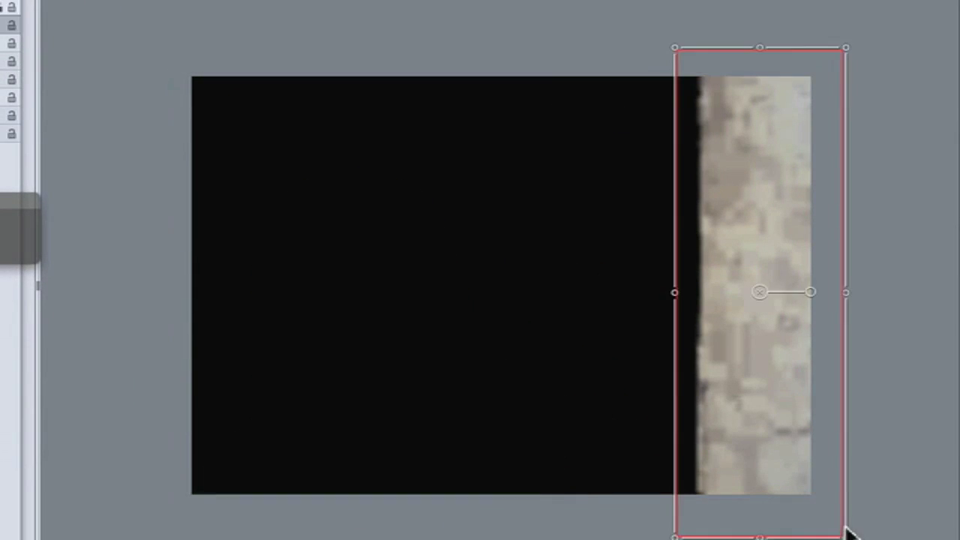
click(92, 268)
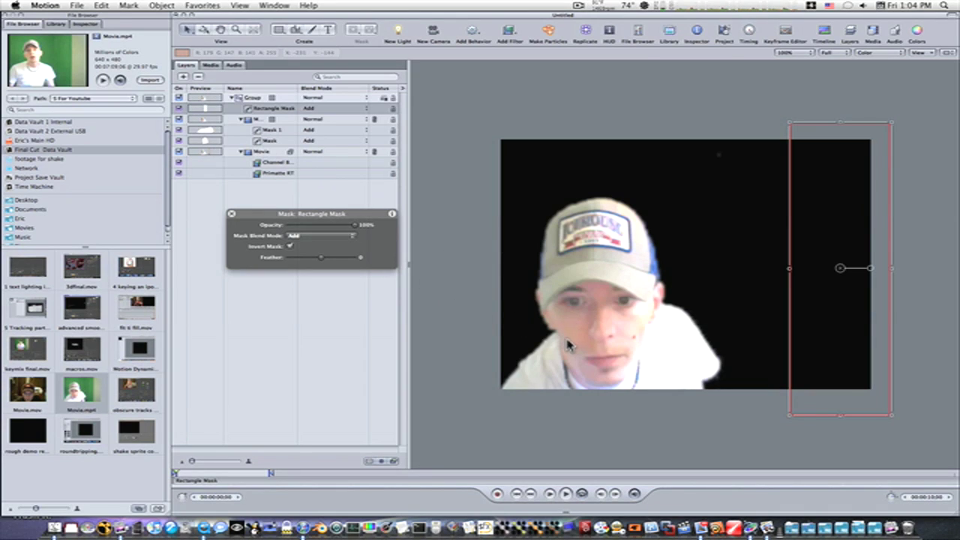
click(275, 131)
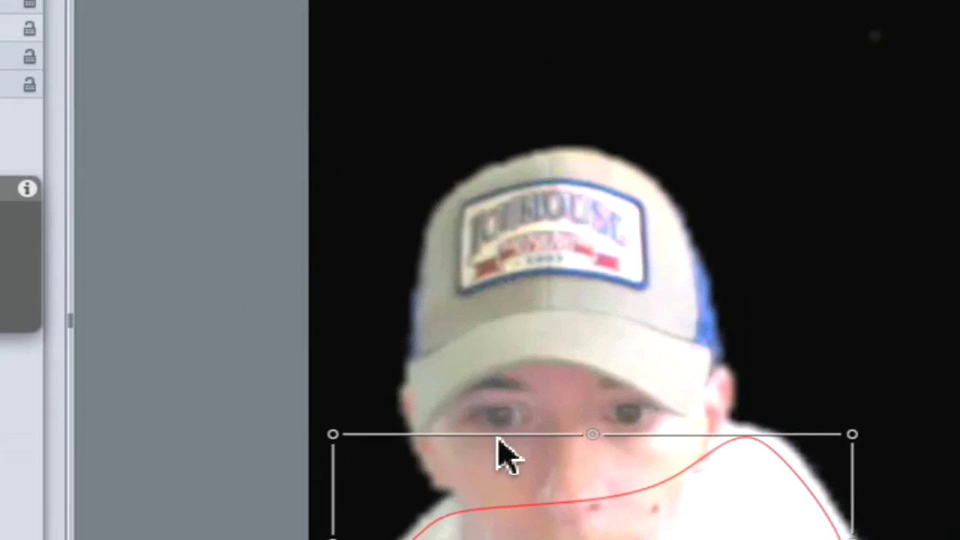
Add a Track Points behavior to Mask 1 so it follows the shirt edge.
click(235, 75)
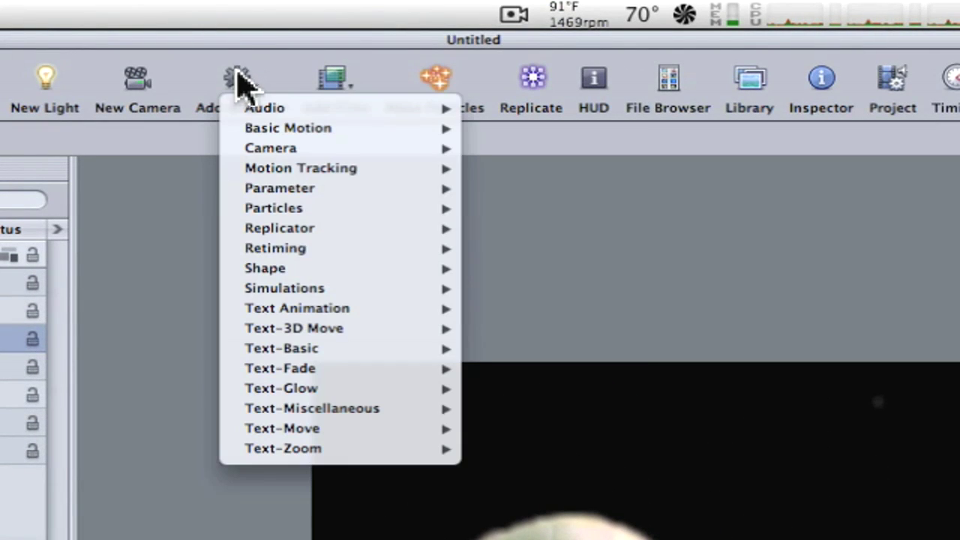
mouse_move(268, 273)
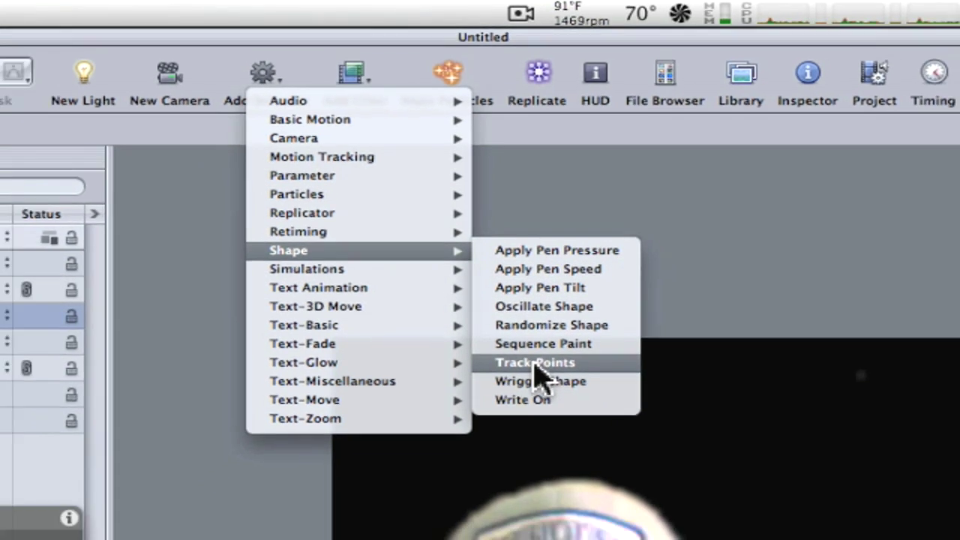
click(535, 362)
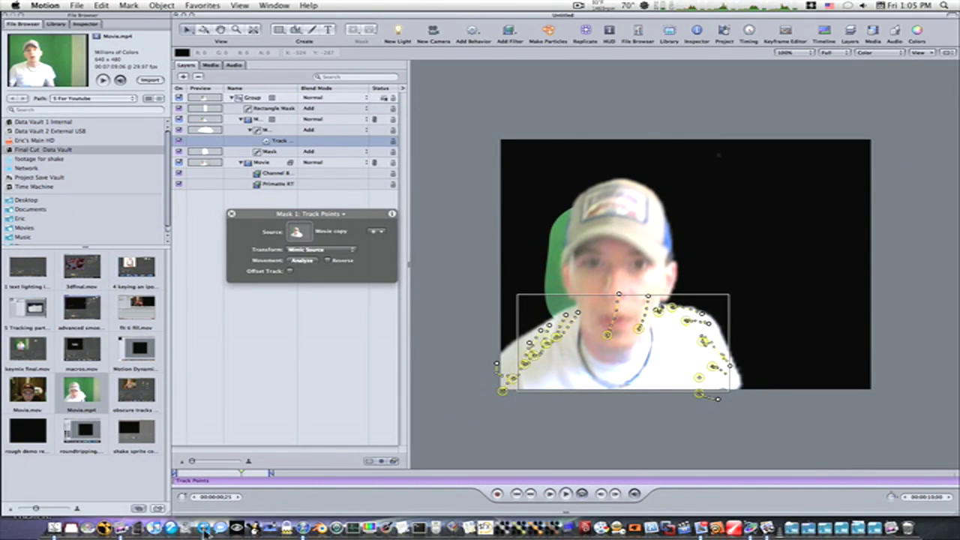
Check tracking at an earlier frame and switch to the Adjust Item tool.
drag(242, 477, 214, 477)
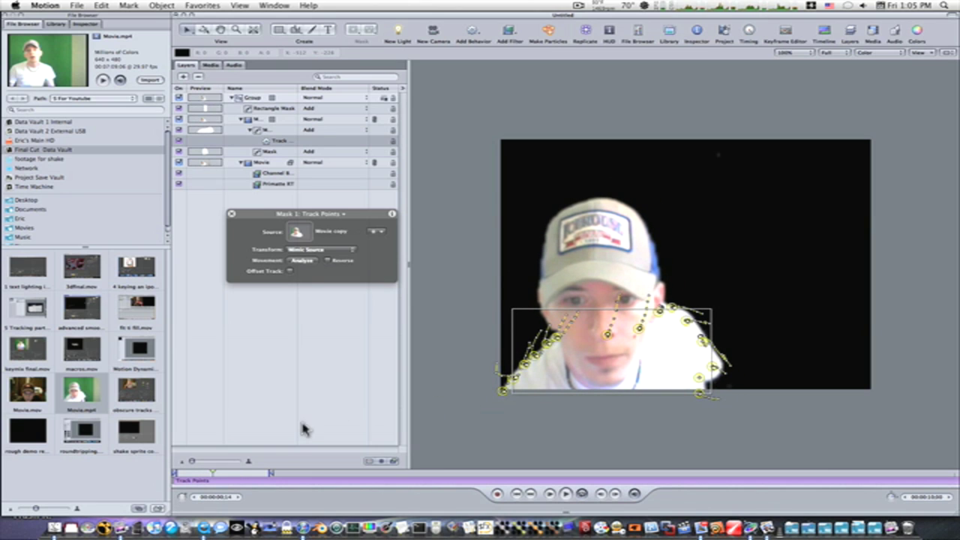
click(189, 31)
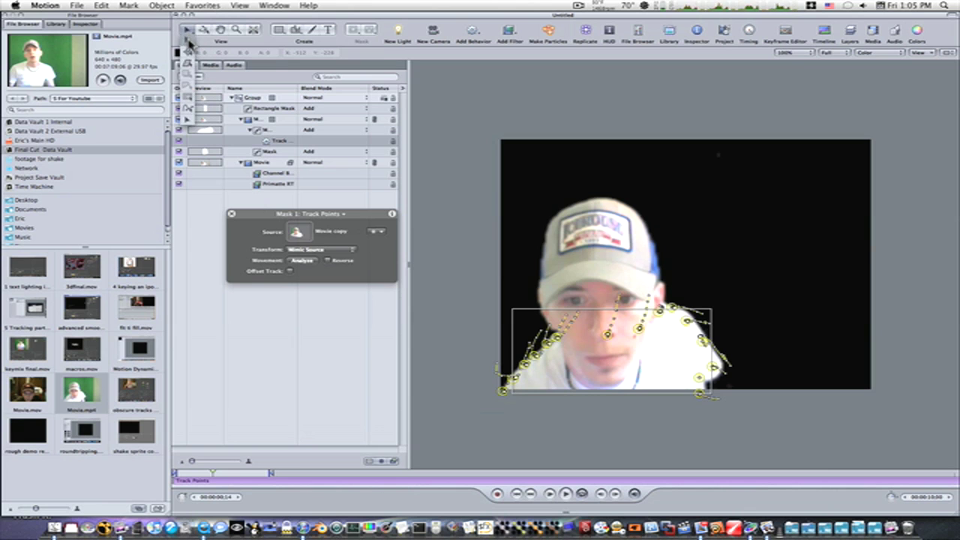
click(189, 44)
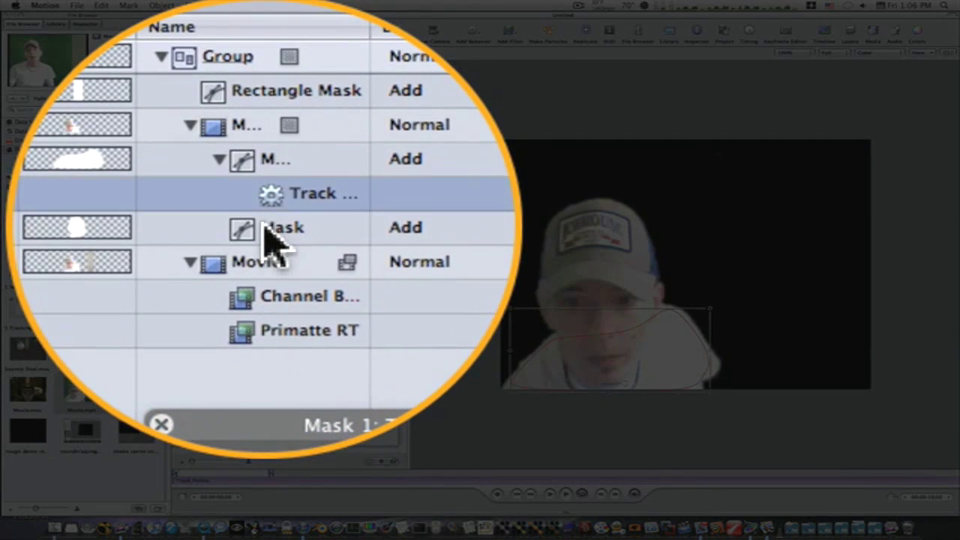
Add a Shape > Track Points behavior to the head-and-cap mask.
click(269, 151)
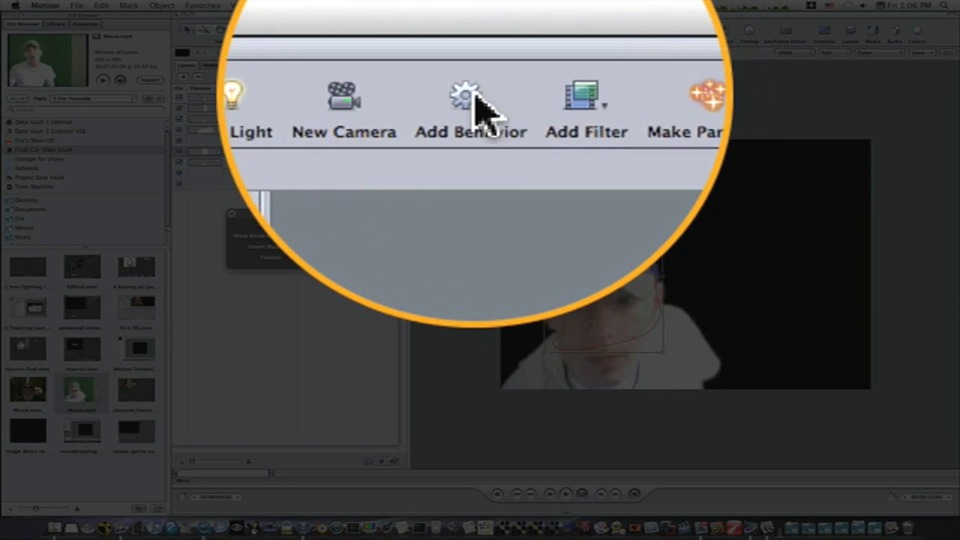
click(452, 31)
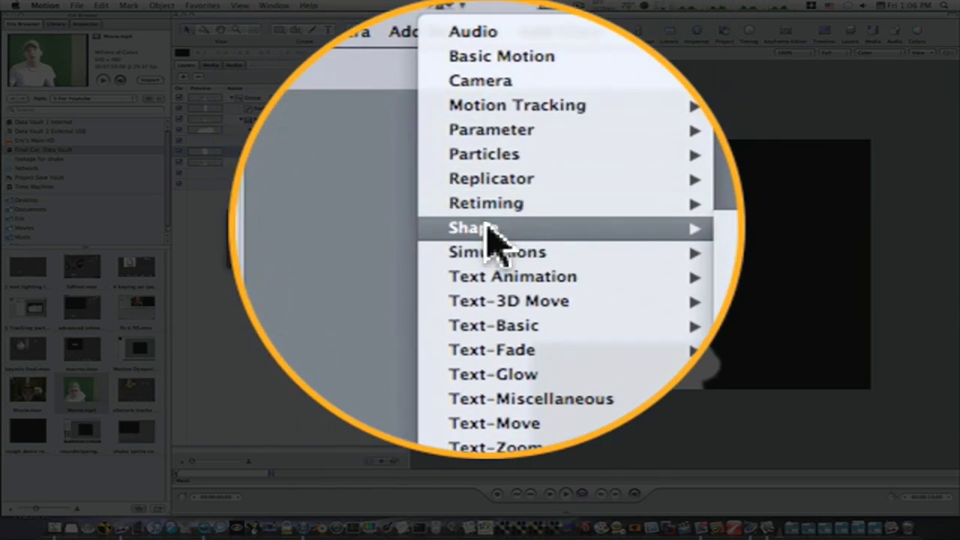
mouse_move(454, 111)
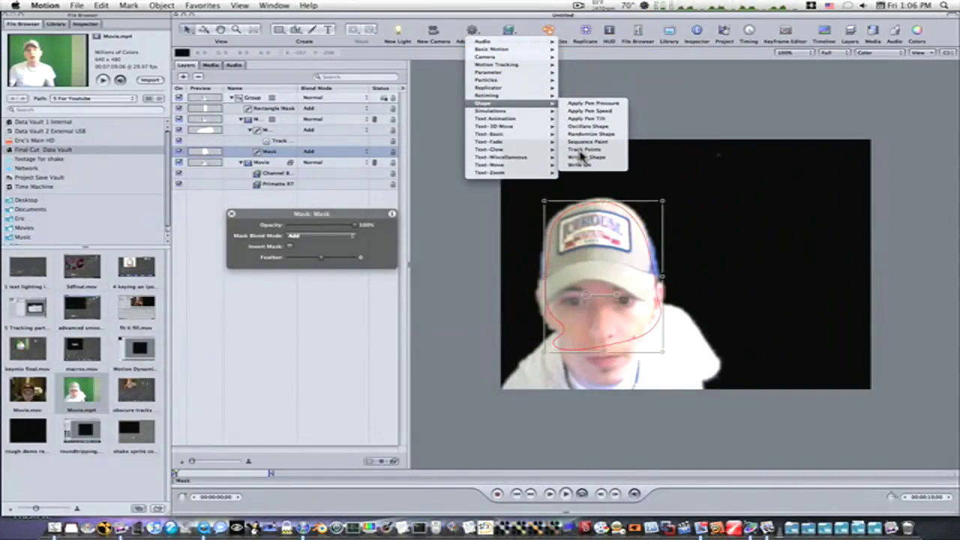
click(588, 150)
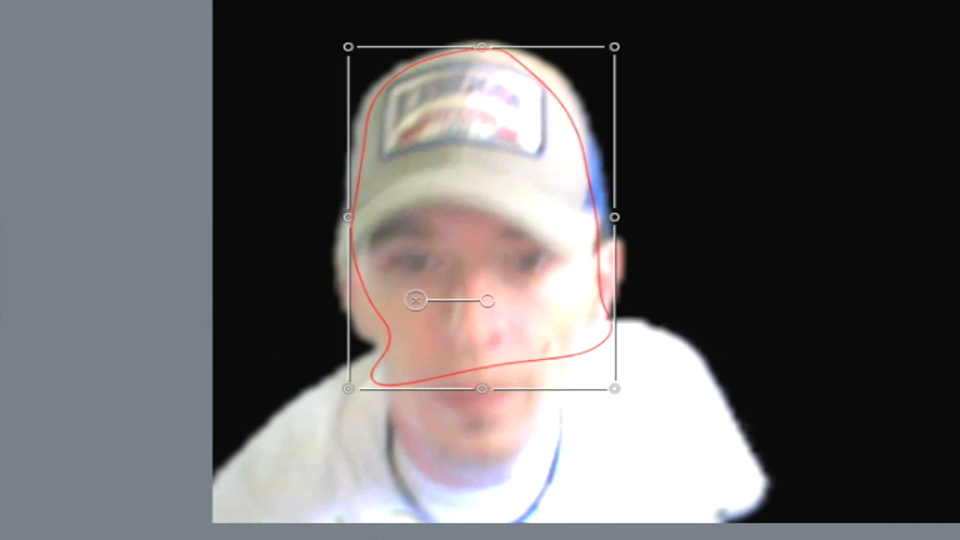
Edit the head mask's points, pulling the chin point inward to hug the head.
right_click(462, 209)
click(523, 313)
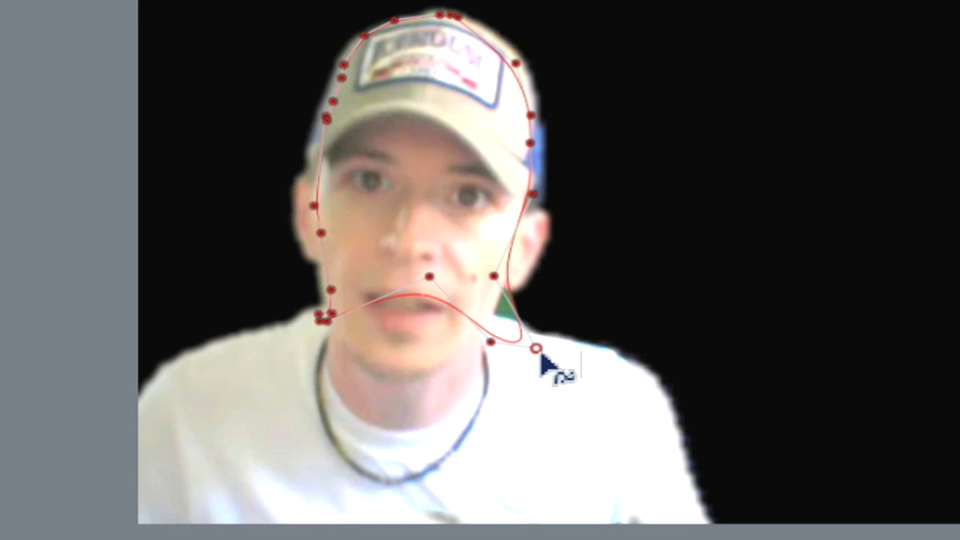
drag(538, 349, 501, 325)
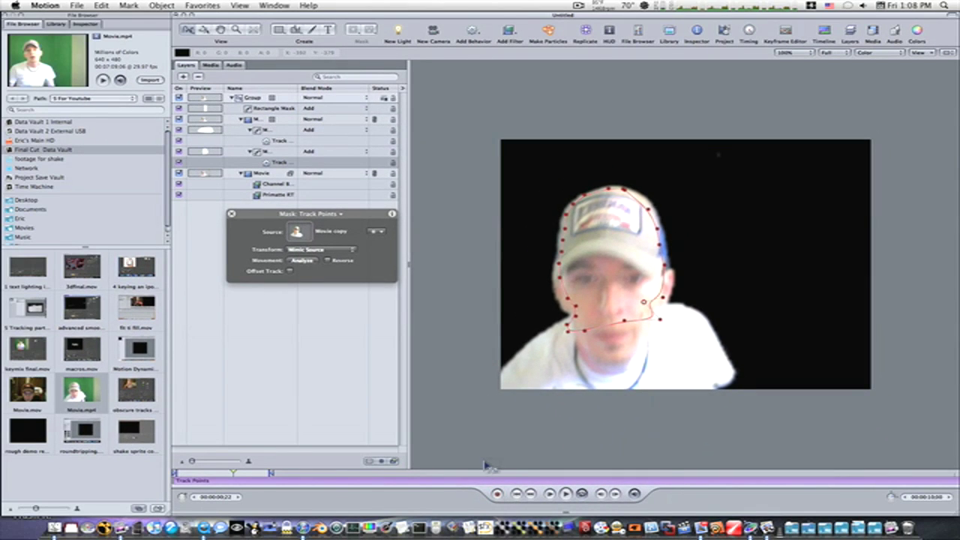
Deselect, step back a frame to check the mask, then collapse the Group and show the Library.
click(486, 466)
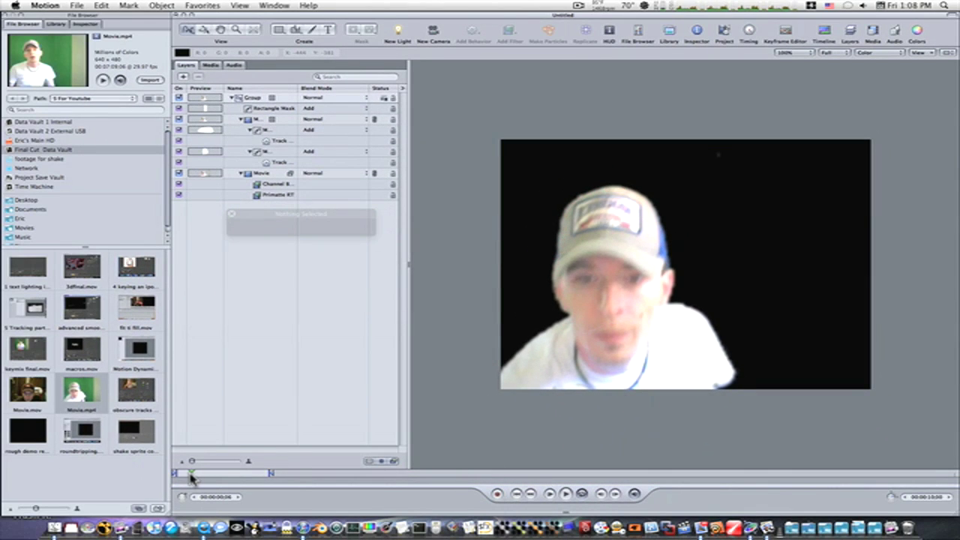
drag(191, 478, 175, 475)
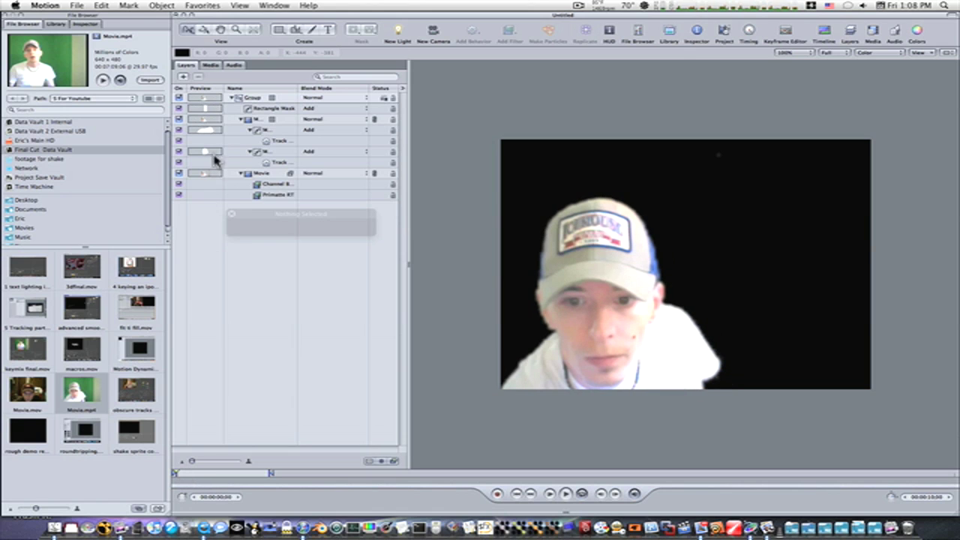
click(233, 99)
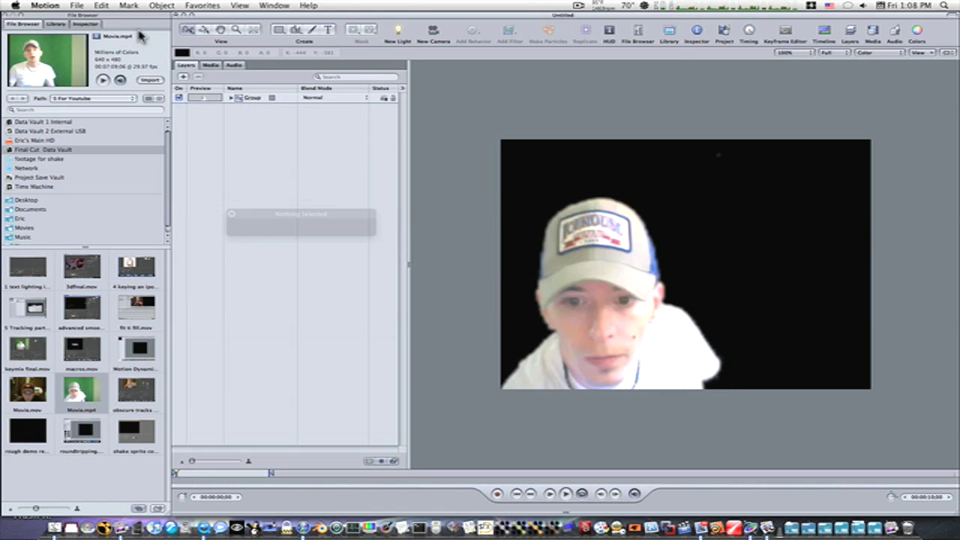
click(55, 23)
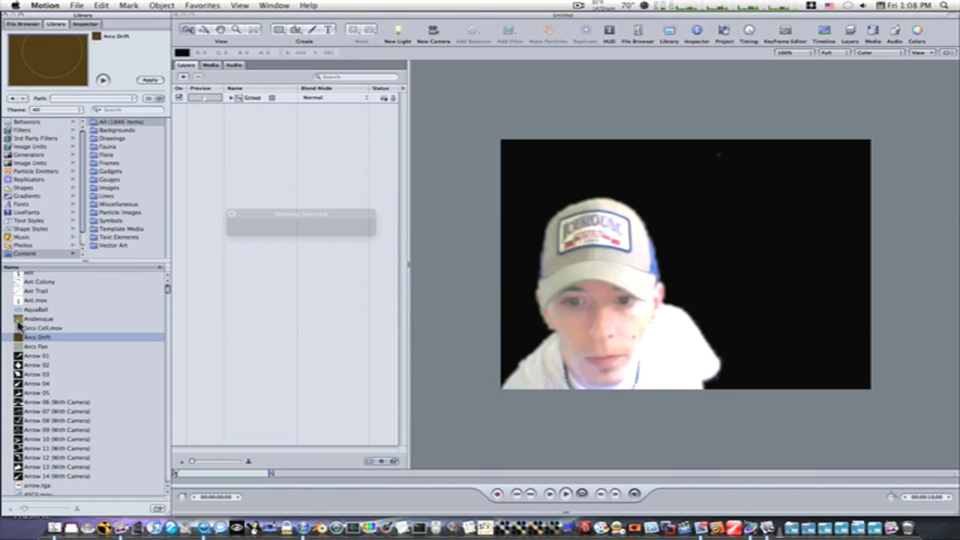
Add Arabesque from the Library below the webcam Group and slide its timeline bar earlier.
drag(20, 323, 242, 252)
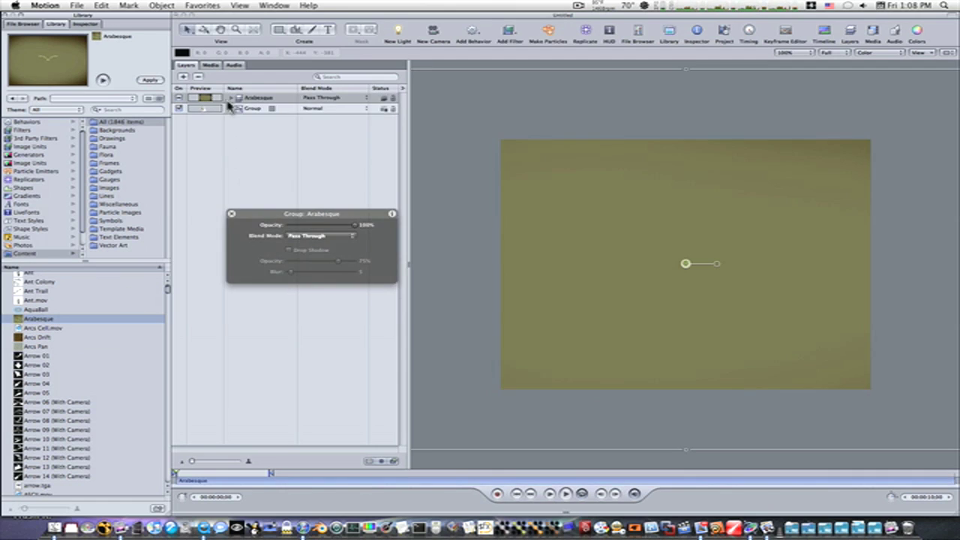
drag(240, 98, 220, 127)
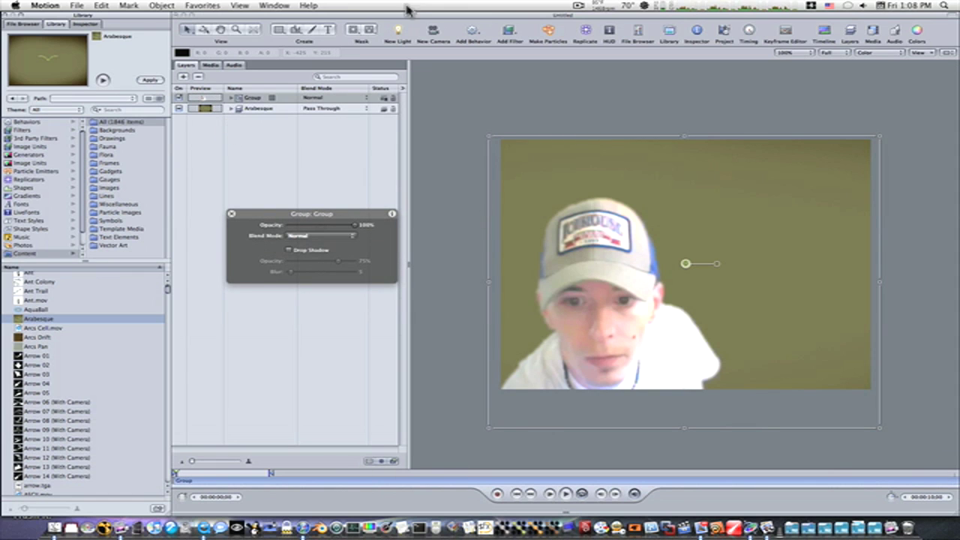
click(258, 110)
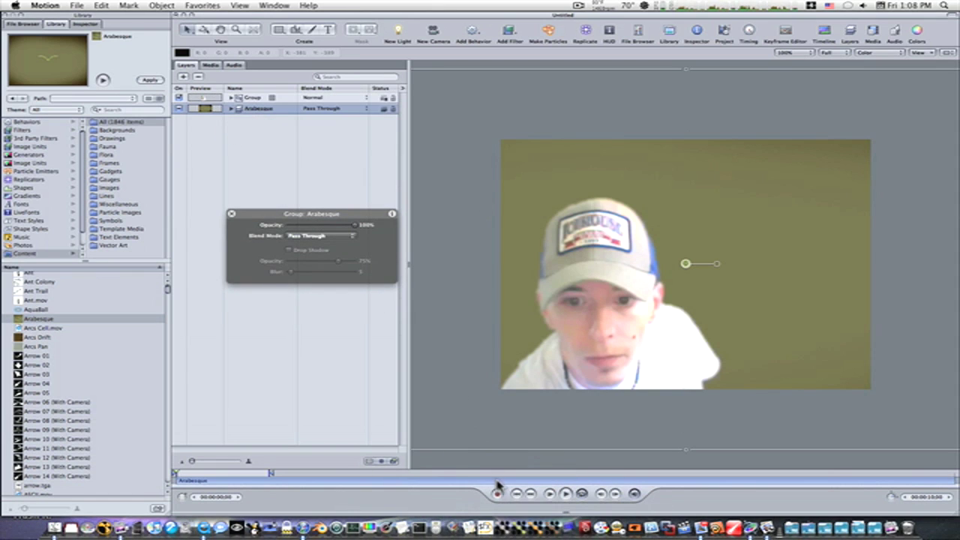
mouse_move(497, 487)
mouse_down()
mouse_move(323, 494)
mouse_move(423, 485)
mouse_move(405, 485)
mouse_up()
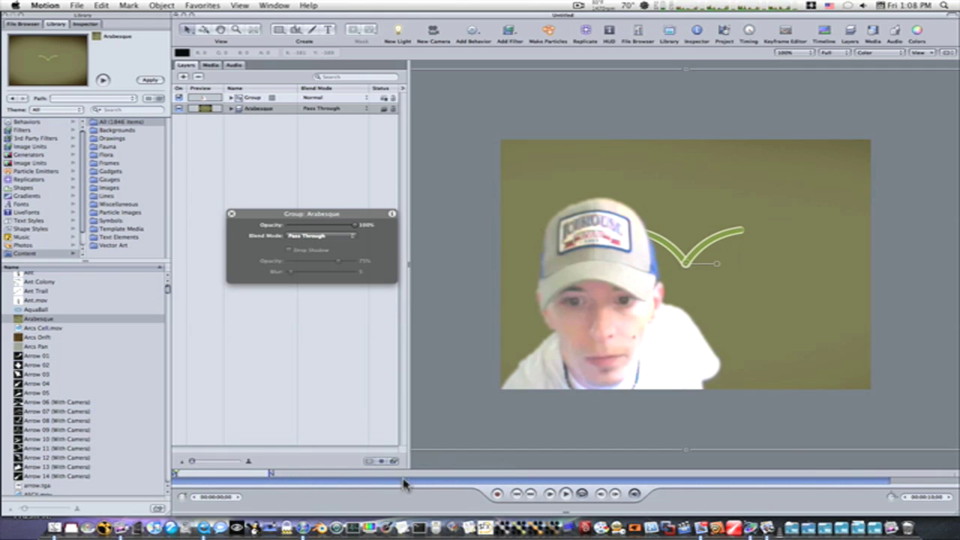
Play the composite, return near the start, and build a RAM preview with Cmd-R.
click(566, 495)
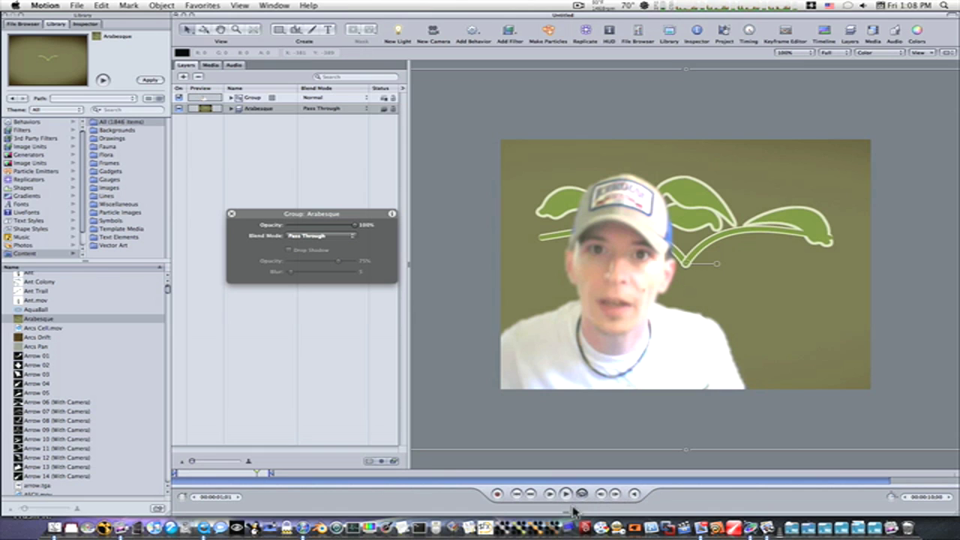
click(566, 494)
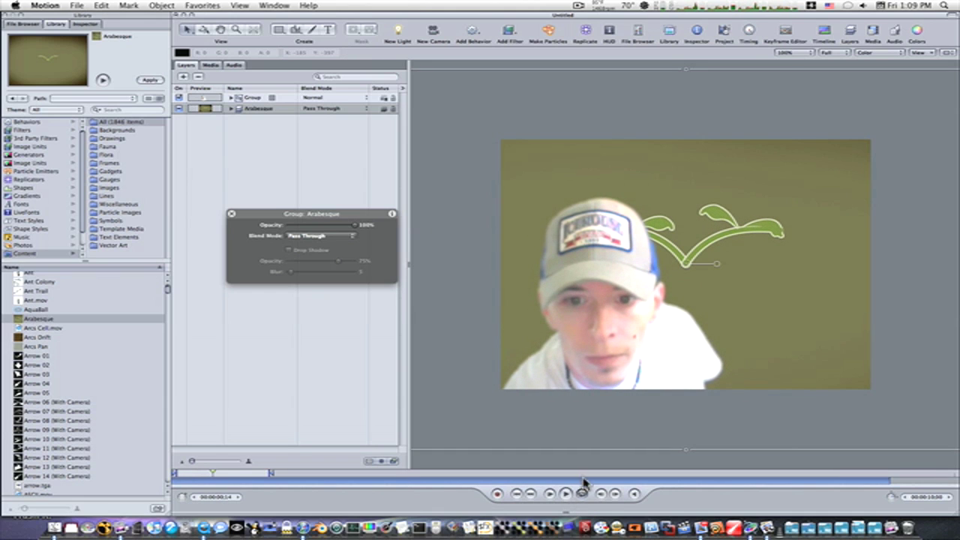
key(super+r)
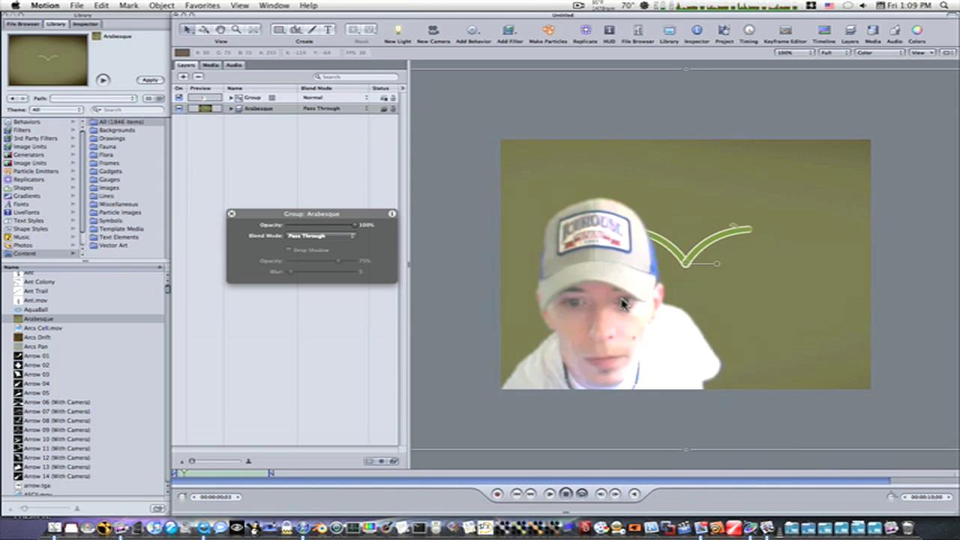
Expand Group, the masked movie layer and Movie, hiding the Arabesque overlay with F7.
click(231, 98)
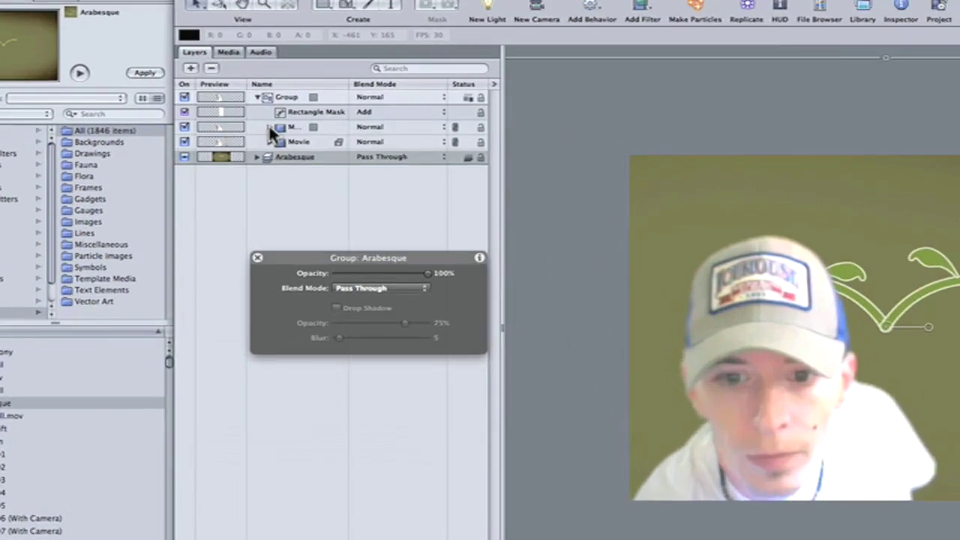
click(270, 127)
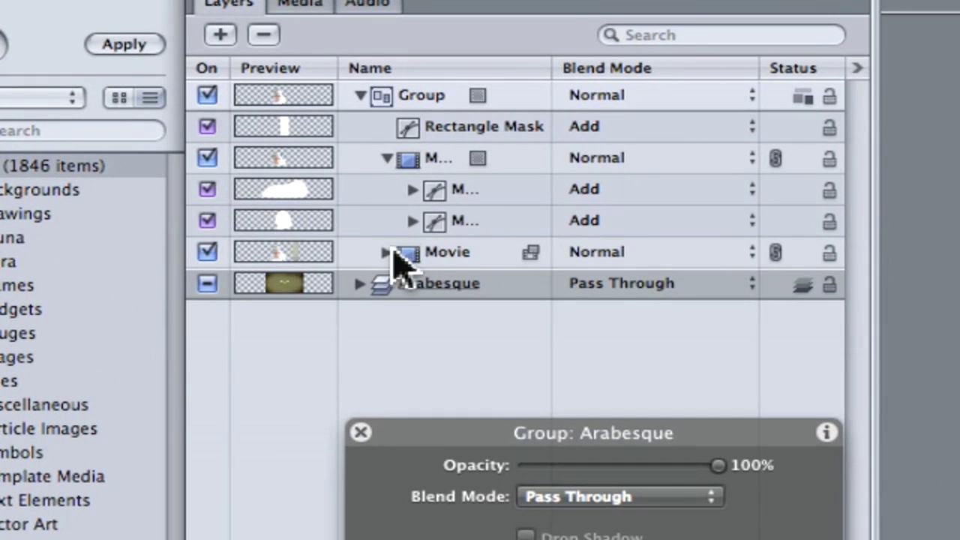
click(270, 172)
key(F7)
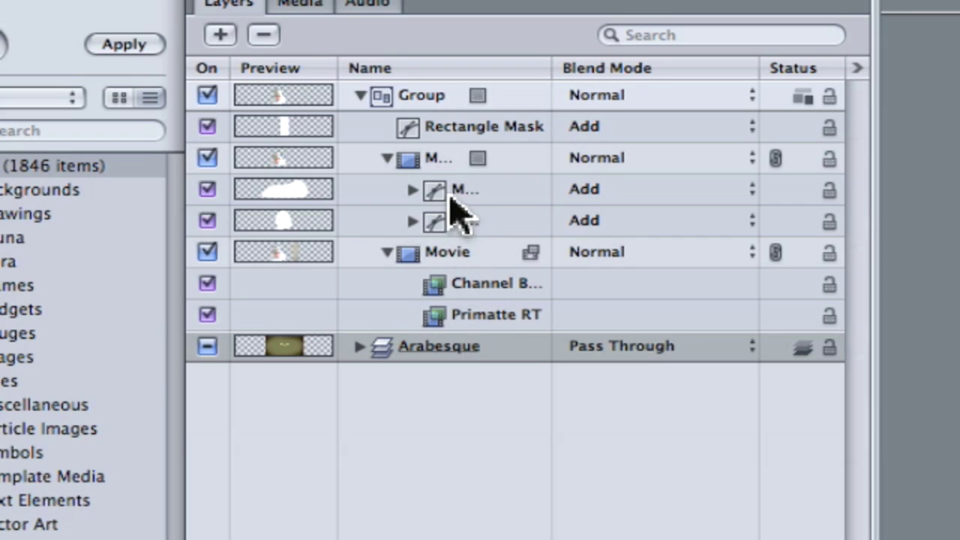
Try raising a mask in the stack, then reveal both masks' Track Points behaviors.
drag(459, 216, 438, 154)
click(414, 190)
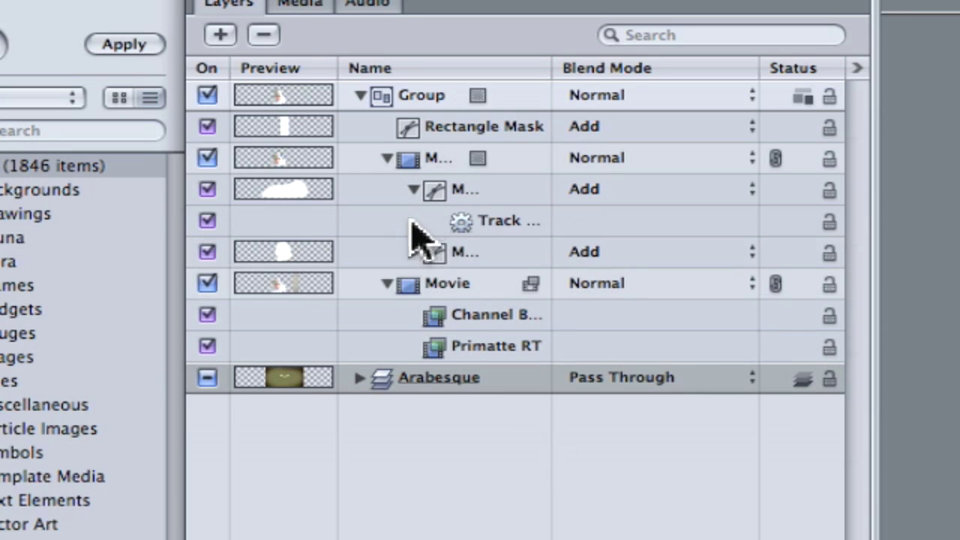
click(412, 253)
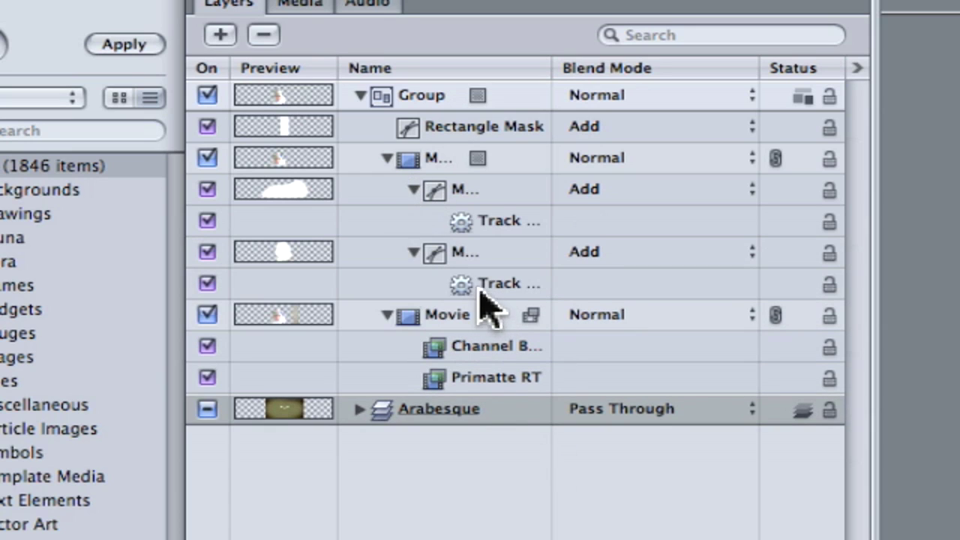